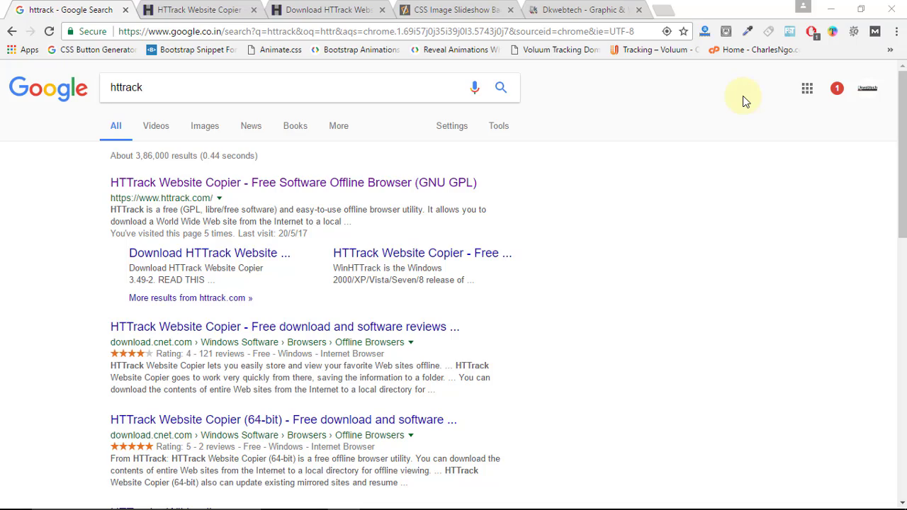
- Inspect the CSS slideshow background demo page and view its source files in the developer tools
click(457, 9)
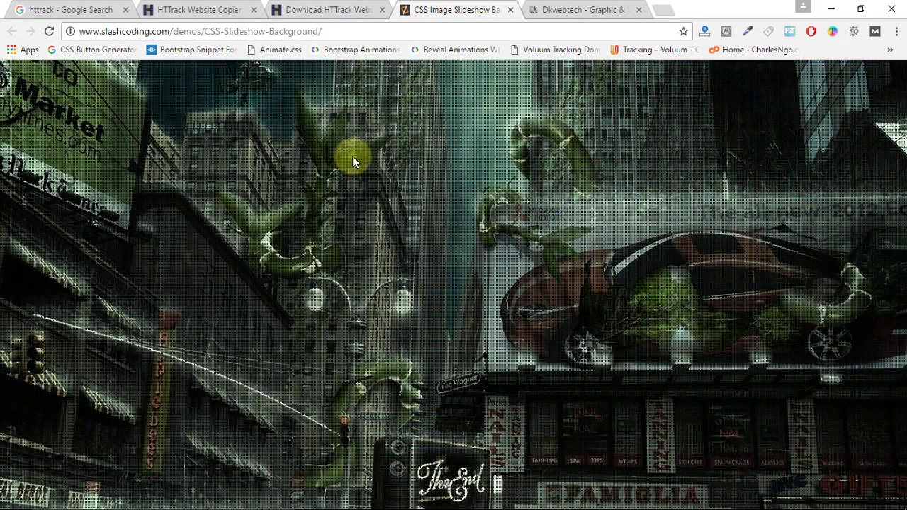
right_click(352, 161)
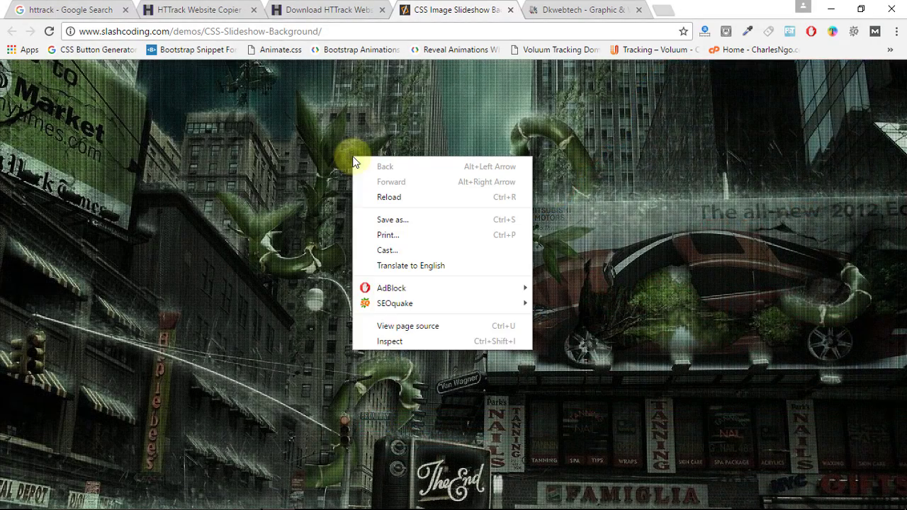
click(389, 342)
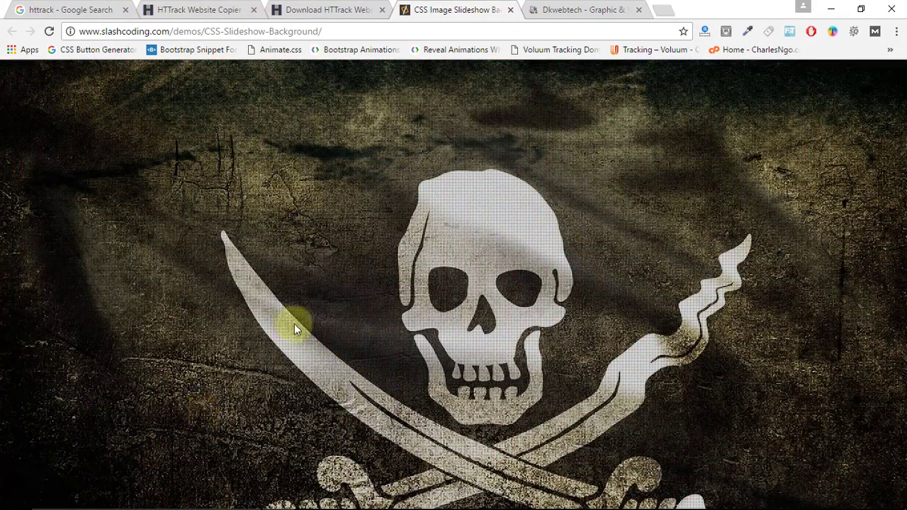
click(69, 6)
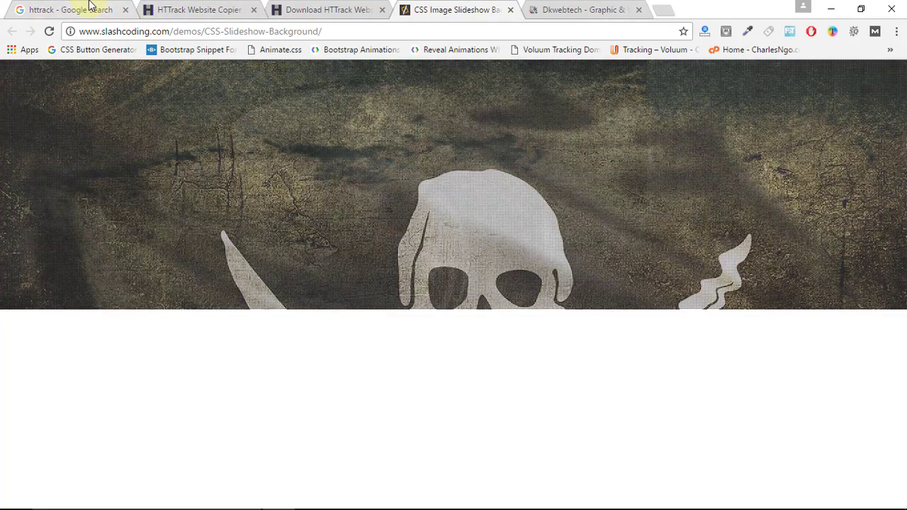
click(90, 5)
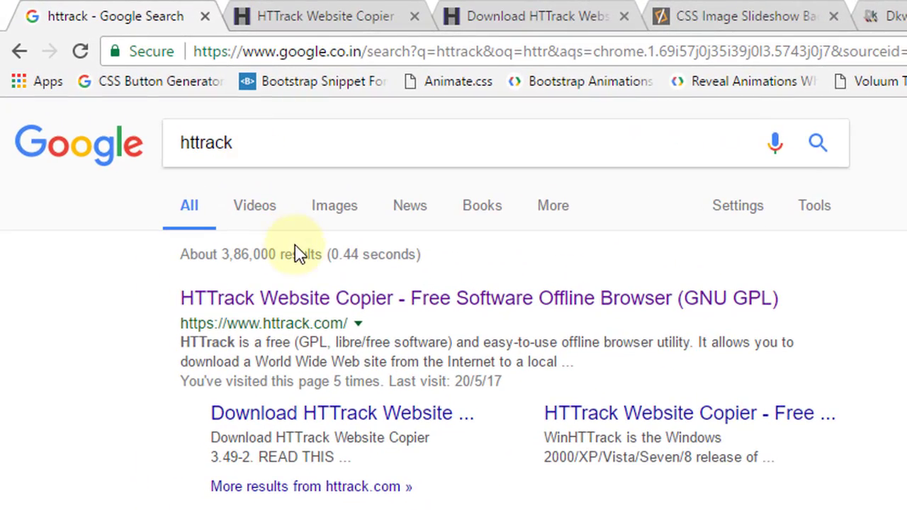
click(655, 17)
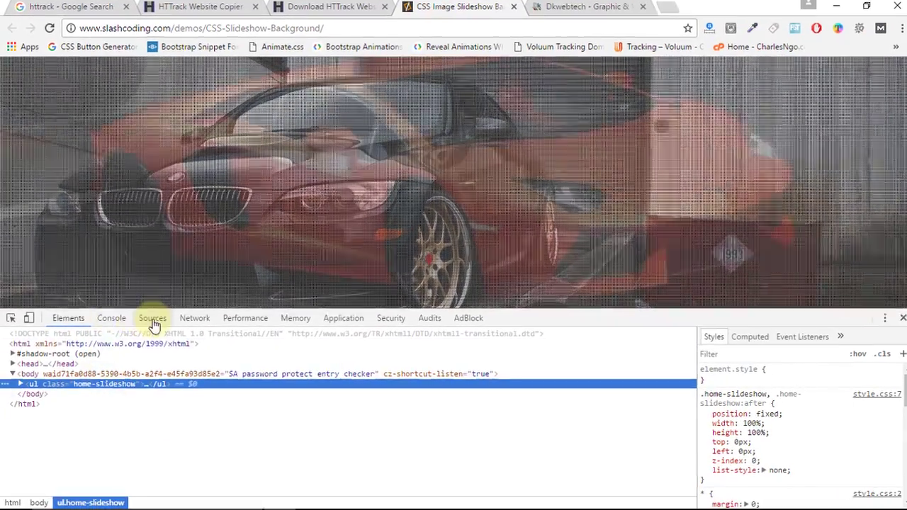
click(157, 330)
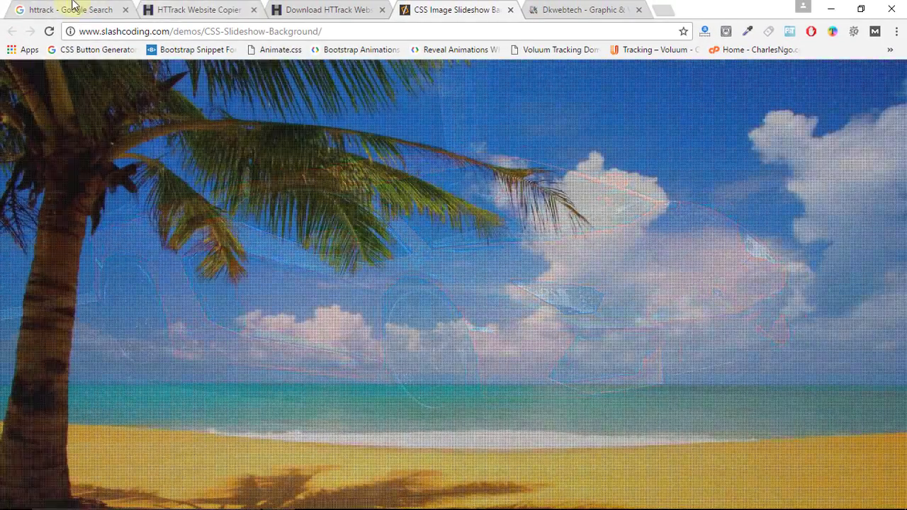
- Review the HTTrack search result, the HTTrack home page and the installer versions listed on its download page
click(81, 10)
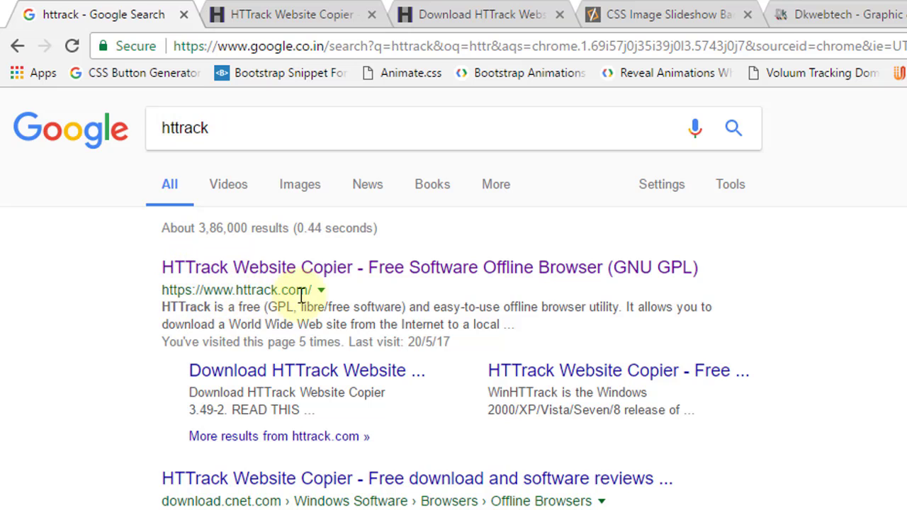
click(263, 12)
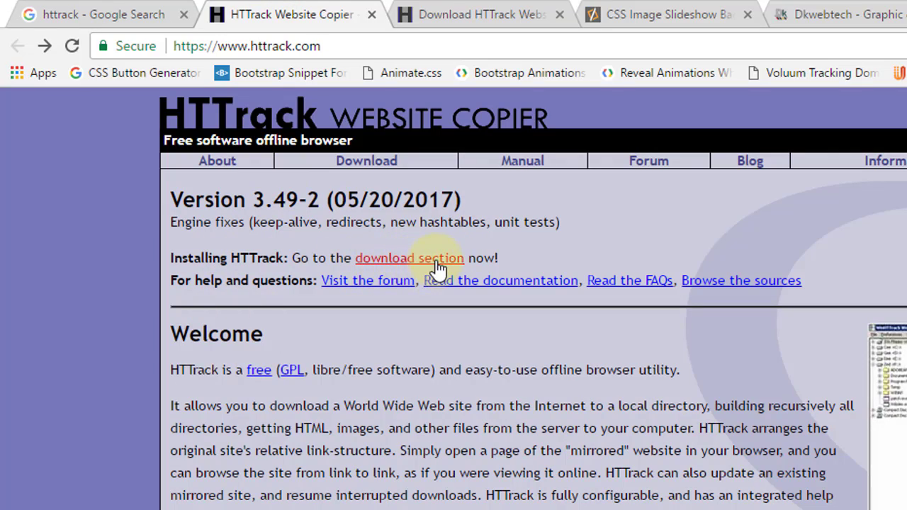
click(449, 14)
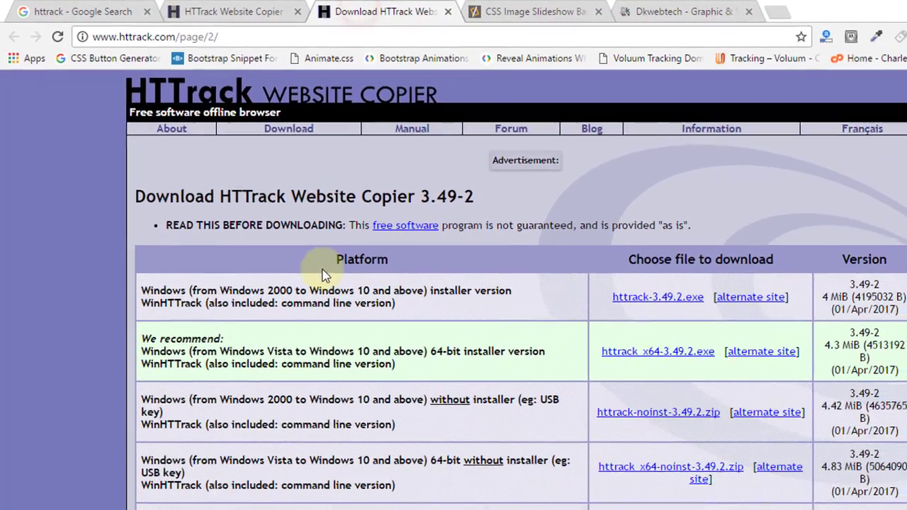
scroll(539, 304, down, 3)
scroll(541, 337, up, 3)
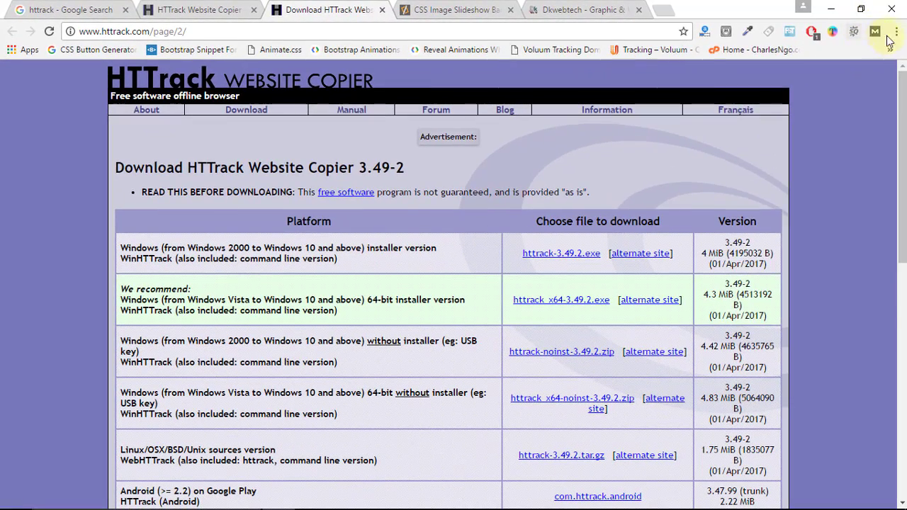
- Locate the downloaded httrack-3.49.2.exe in its folder and run it as administrator to bring up the setup wizard
click(897, 31)
click(791, 122)
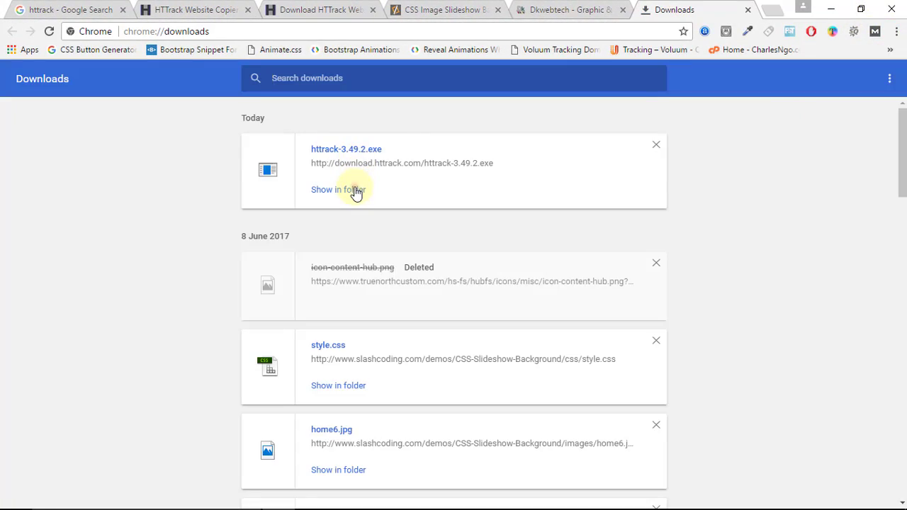
click(356, 190)
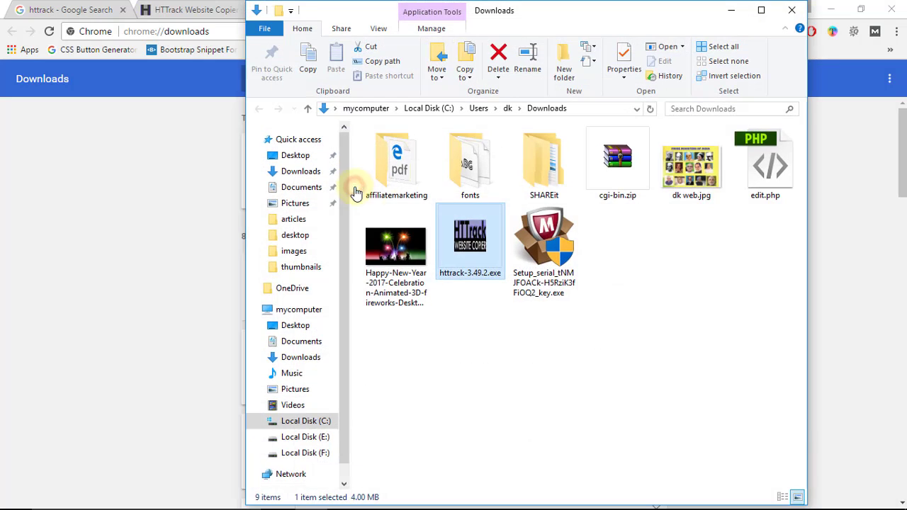
right_click(475, 243)
click(501, 180)
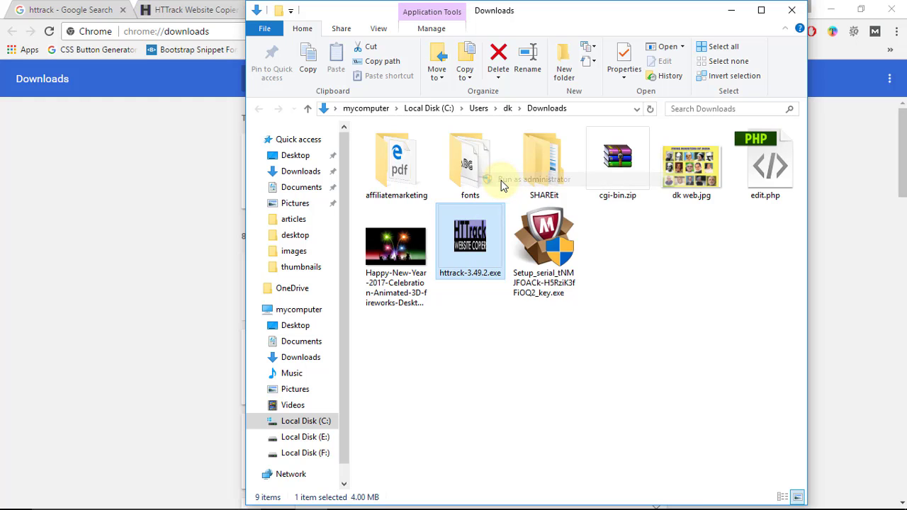
click(731, 10)
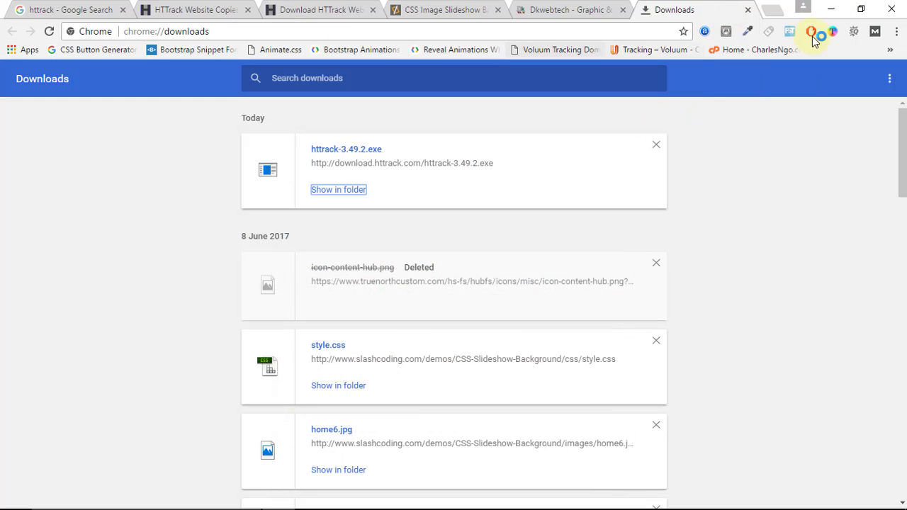
click(376, 500)
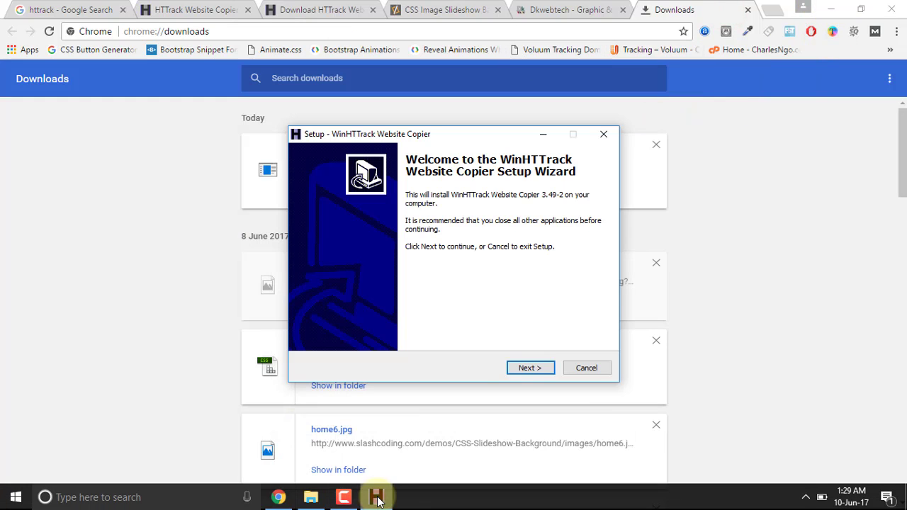
- Accept the license agreement, install WinHTTrack with the default options, and launch it with English as the language
click(537, 368)
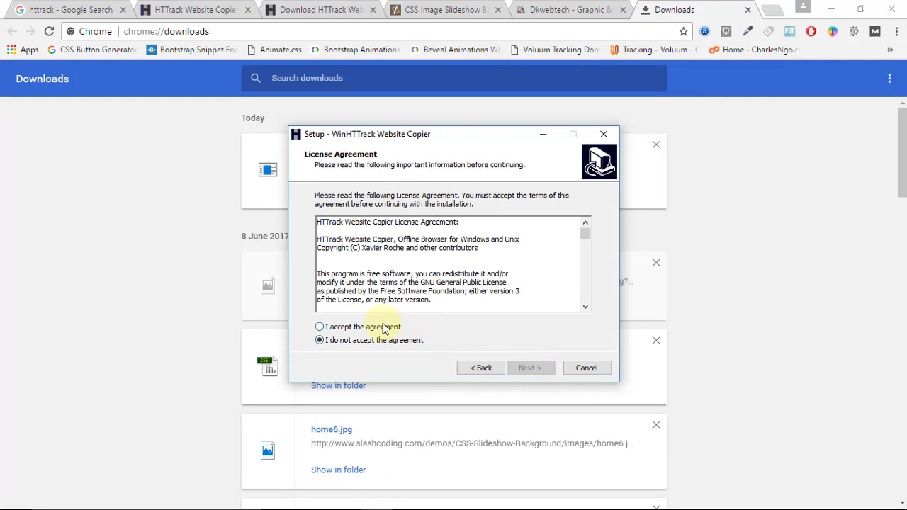
click(383, 328)
scroll(497, 348, down, 10)
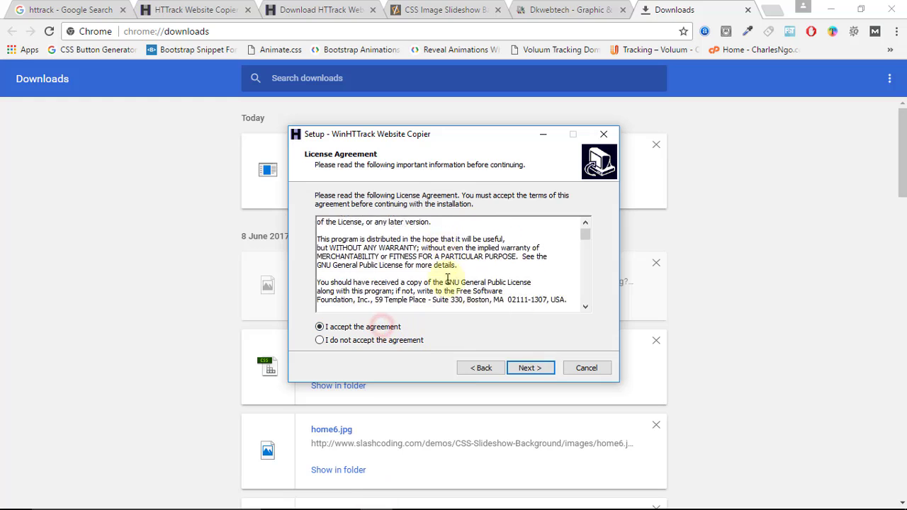
click(530, 368)
click(530, 368)
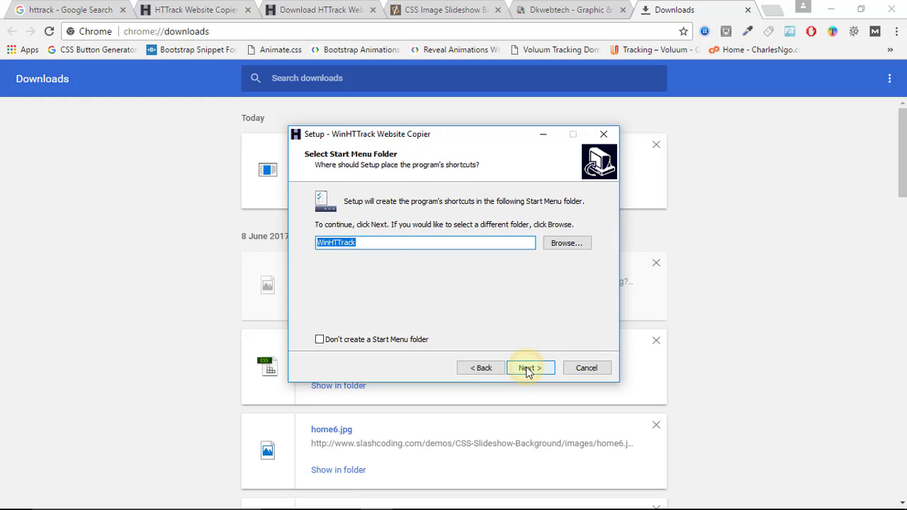
click(528, 369)
click(528, 368)
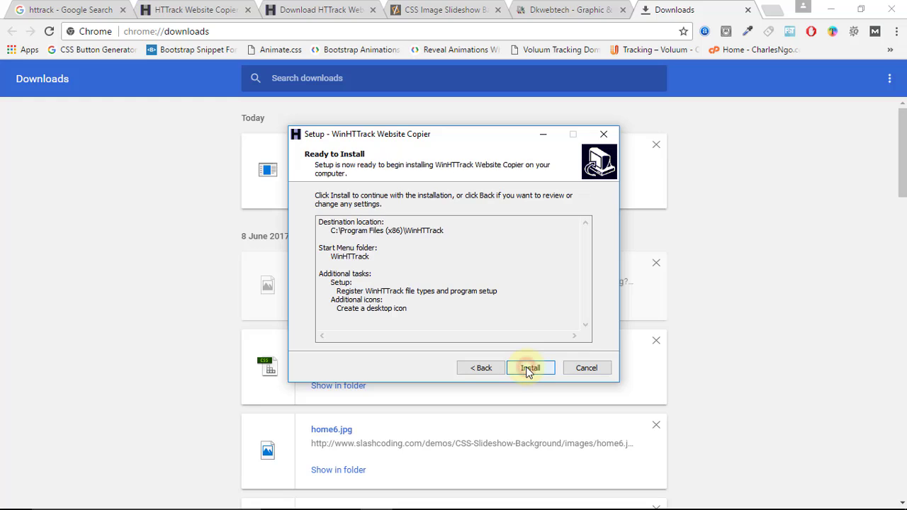
click(528, 370)
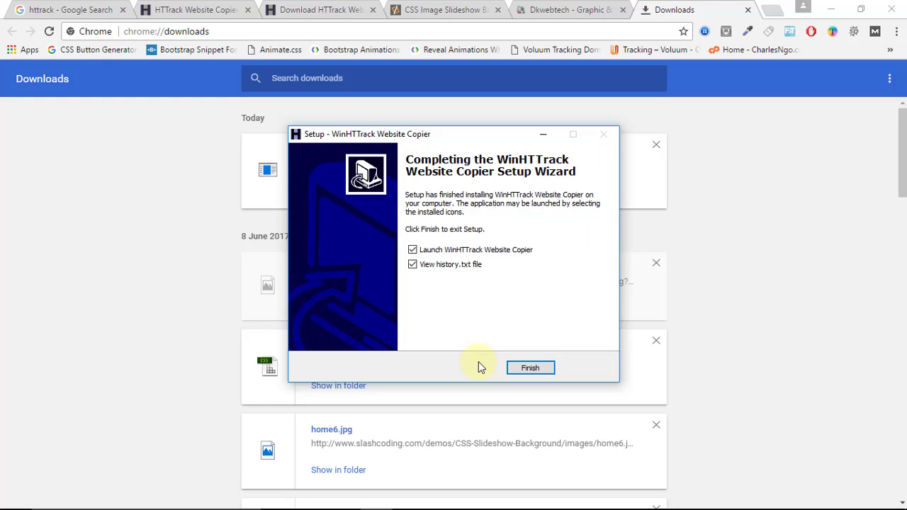
click(531, 370)
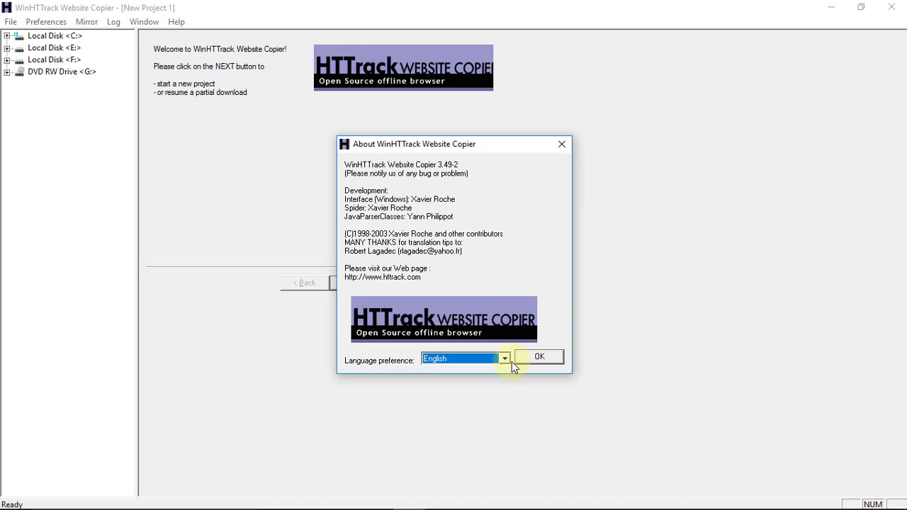
click(539, 358)
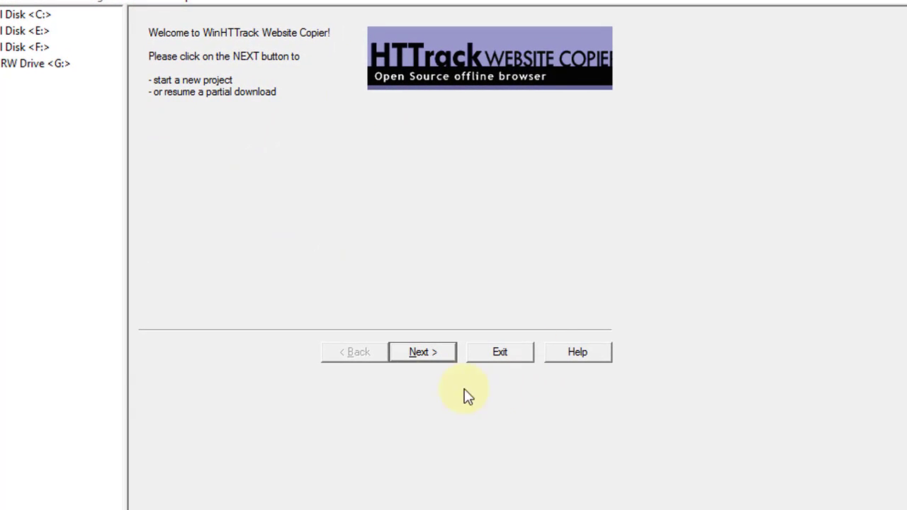
- Start a new WinHTTrack project and enter slider as its name
click(419, 357)
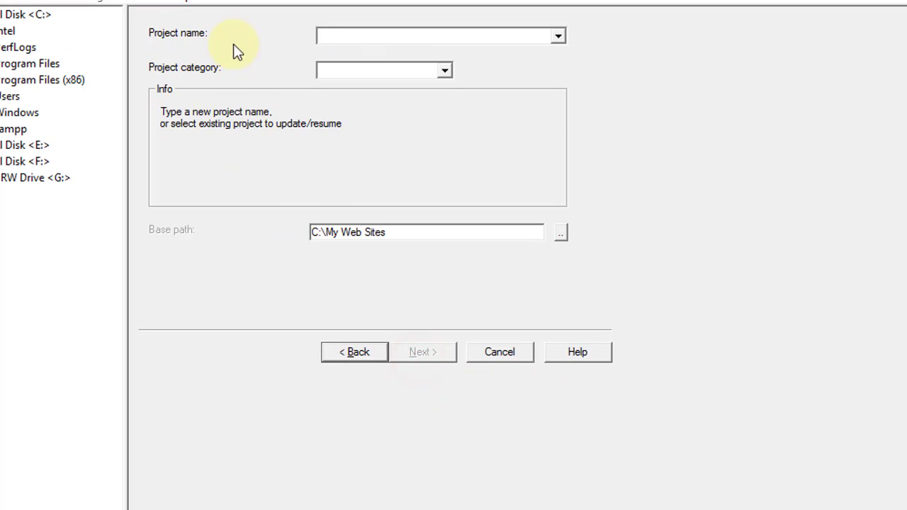
click(375, 42)
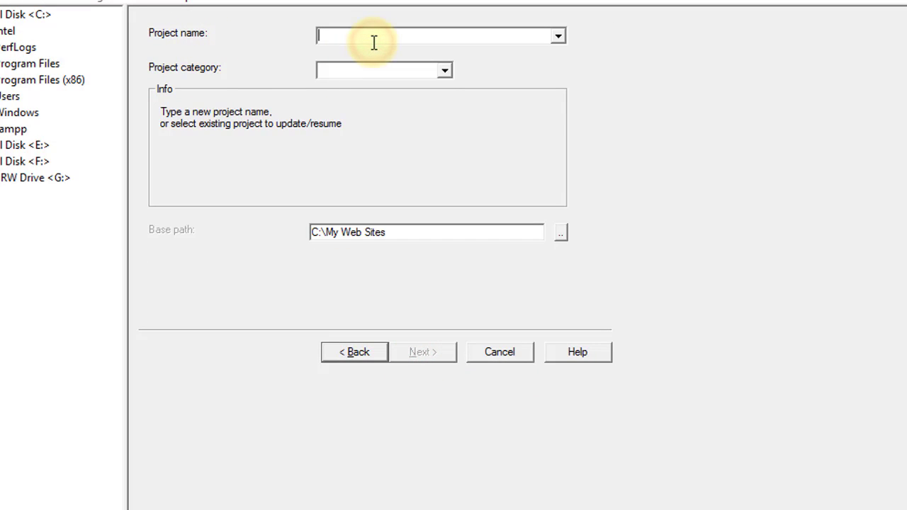
text(slider)
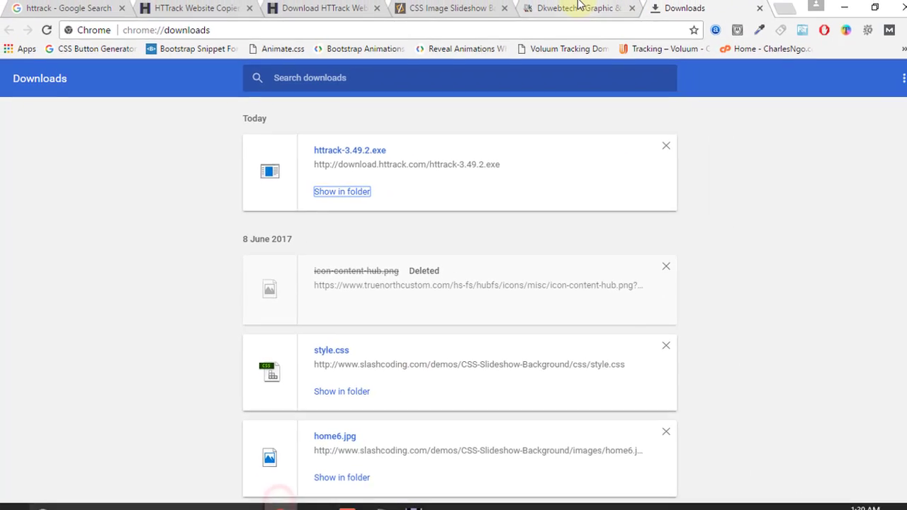
click(553, 10)
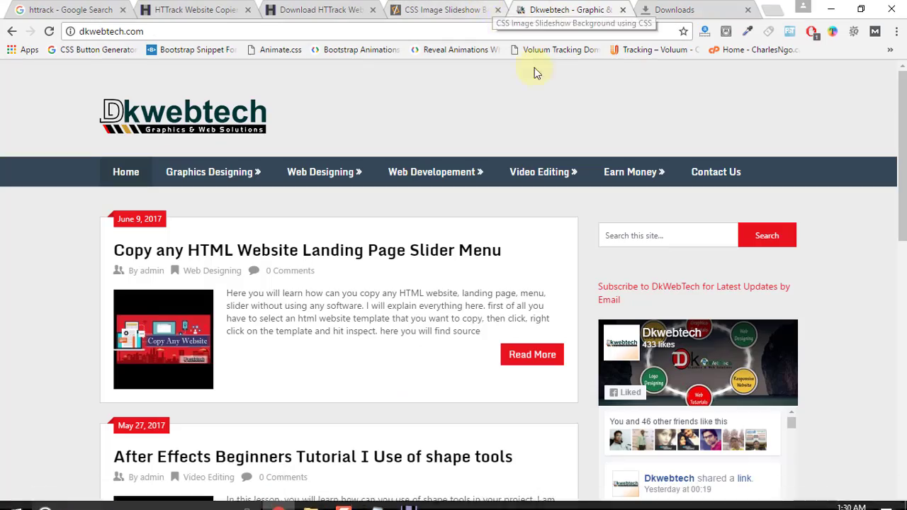
click(736, 9)
click(748, 10)
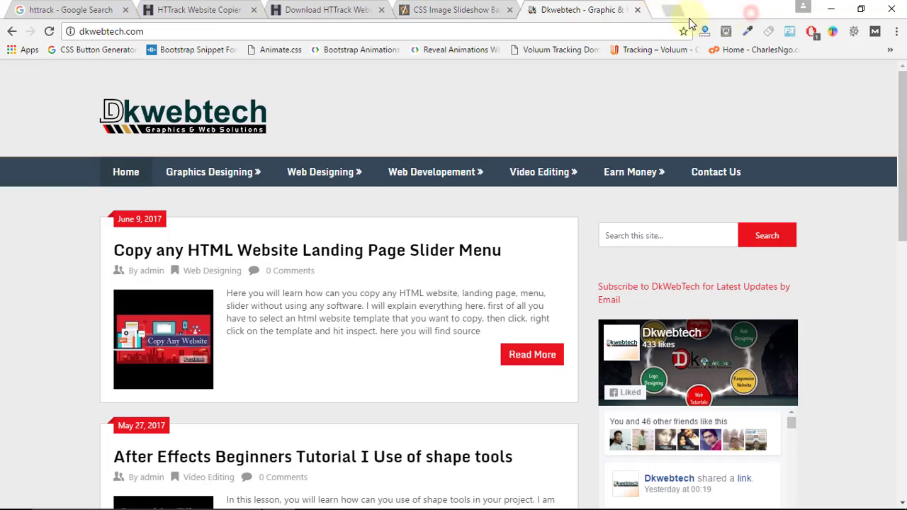
click(464, 10)
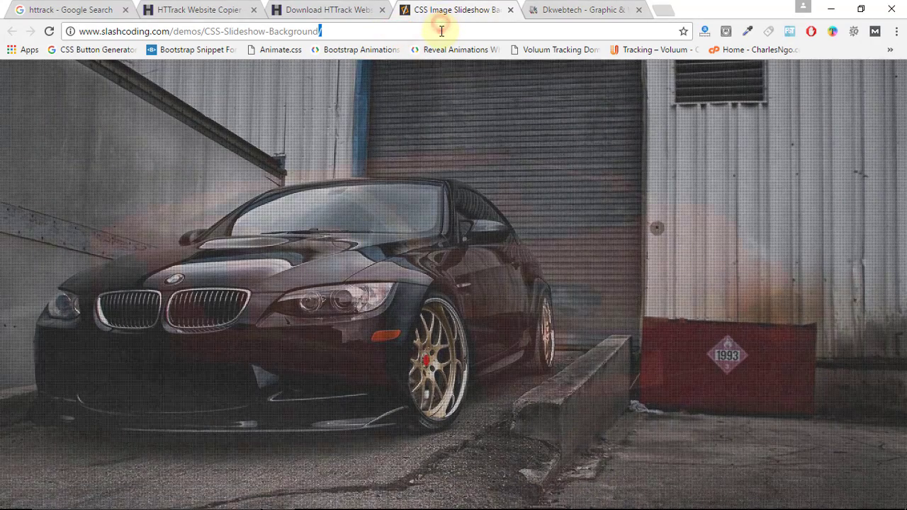
click(441, 31)
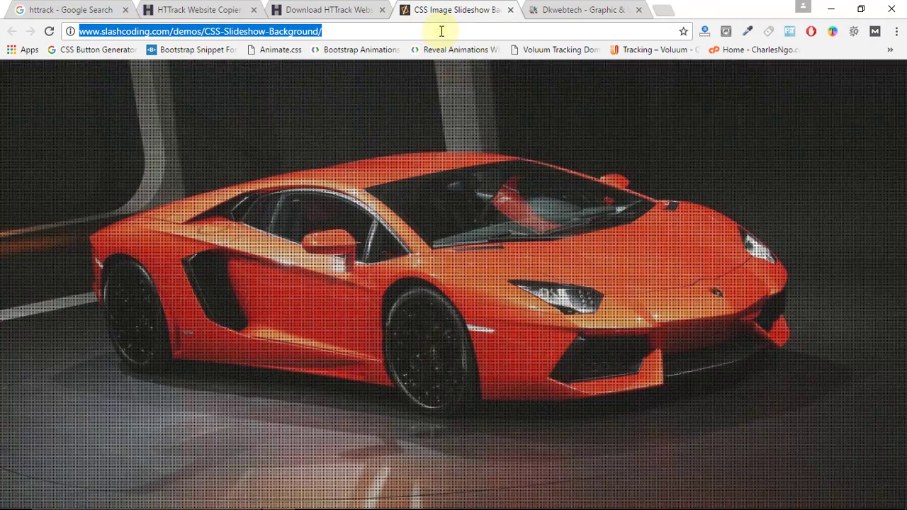
right_click(441, 31)
click(466, 80)
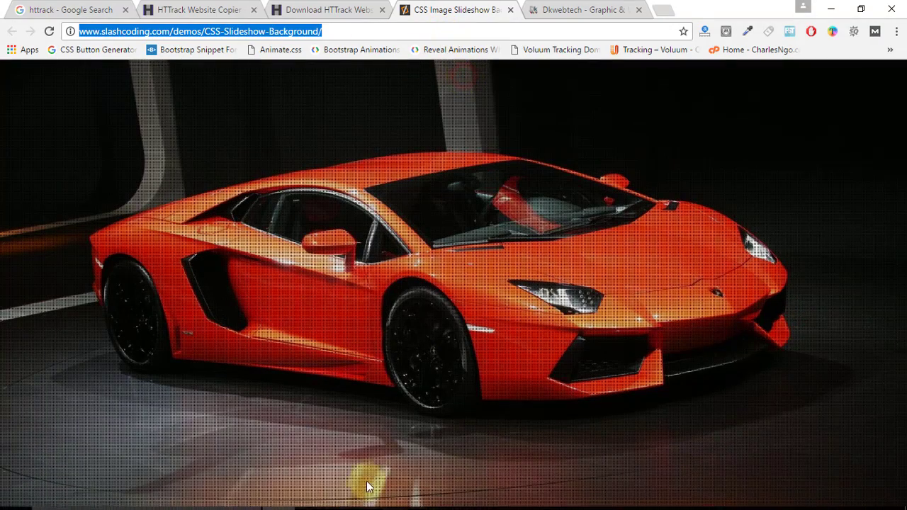
click(382, 10)
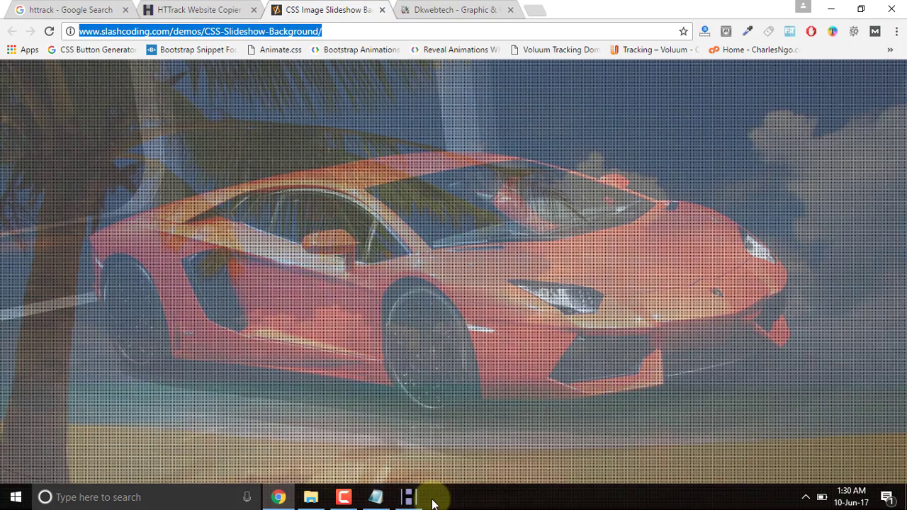
- In WinHTTrack, rename the new project slider_new and set its base path to the Desktop
click(411, 496)
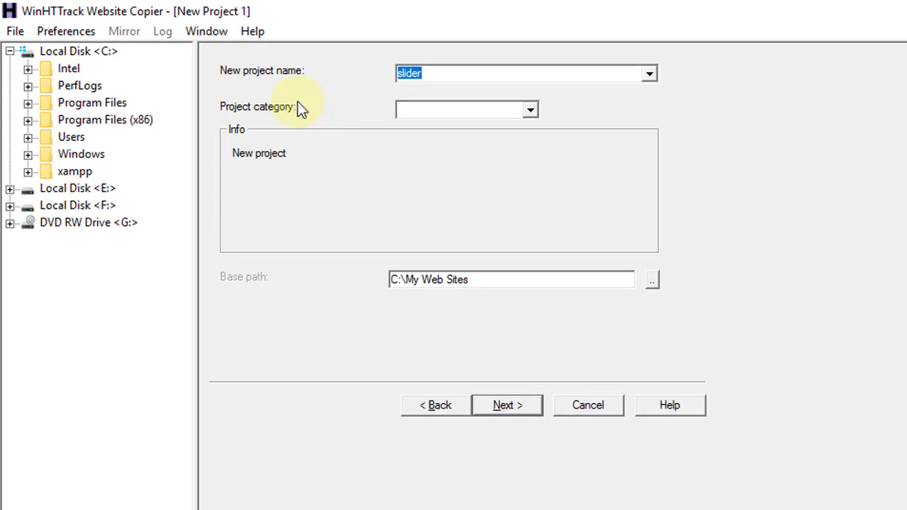
click(432, 74)
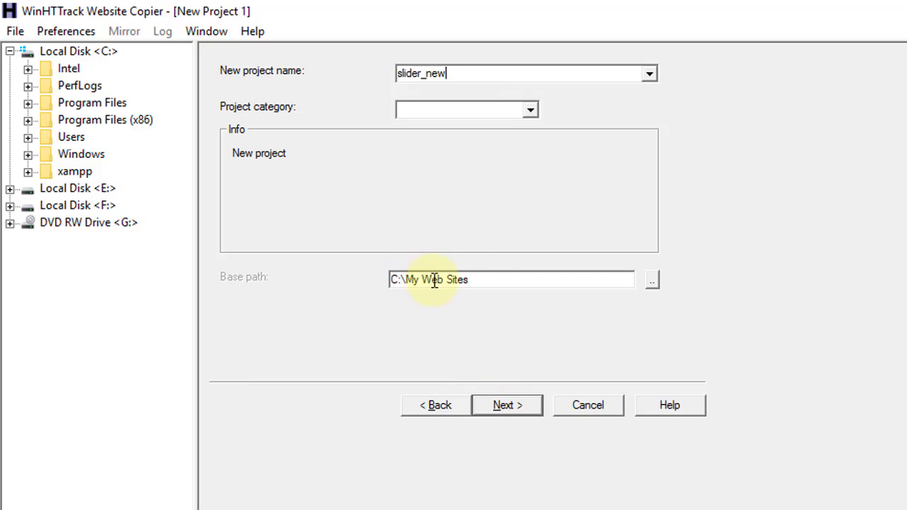
click(652, 280)
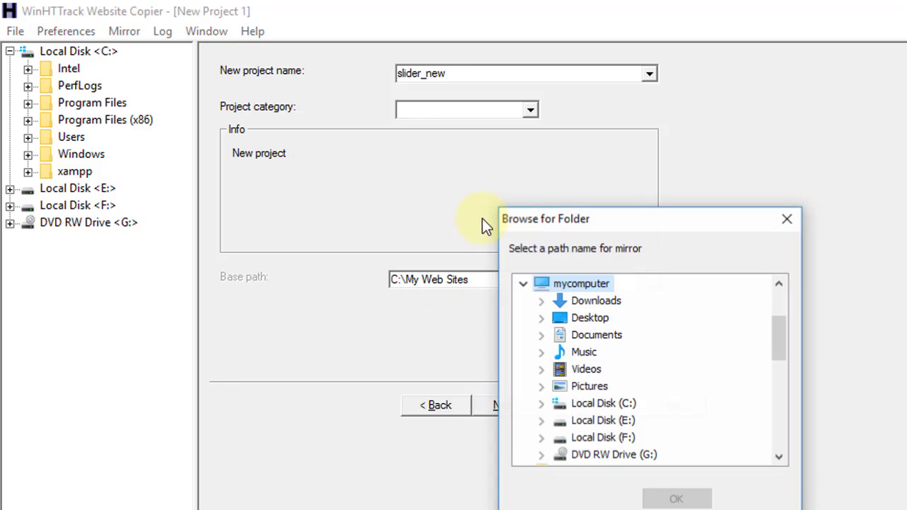
scroll(592, 333, up, 2)
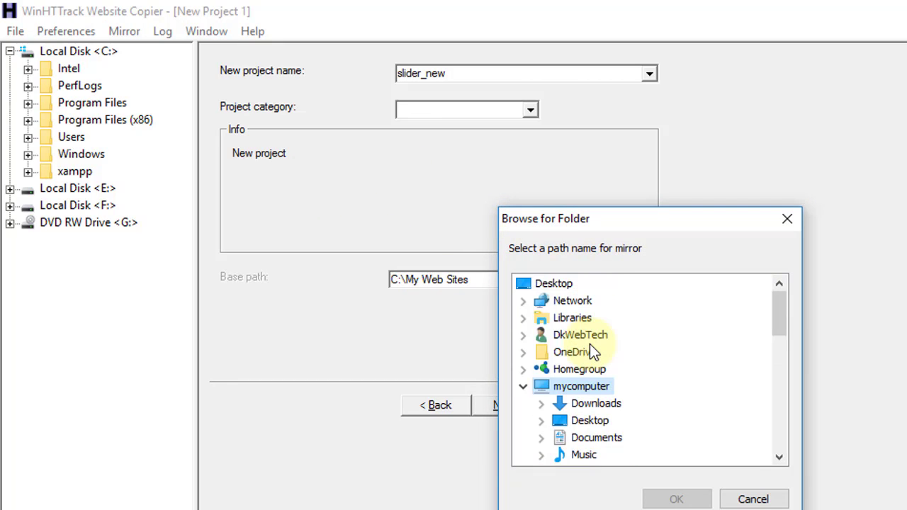
click(557, 284)
double_click(562, 283)
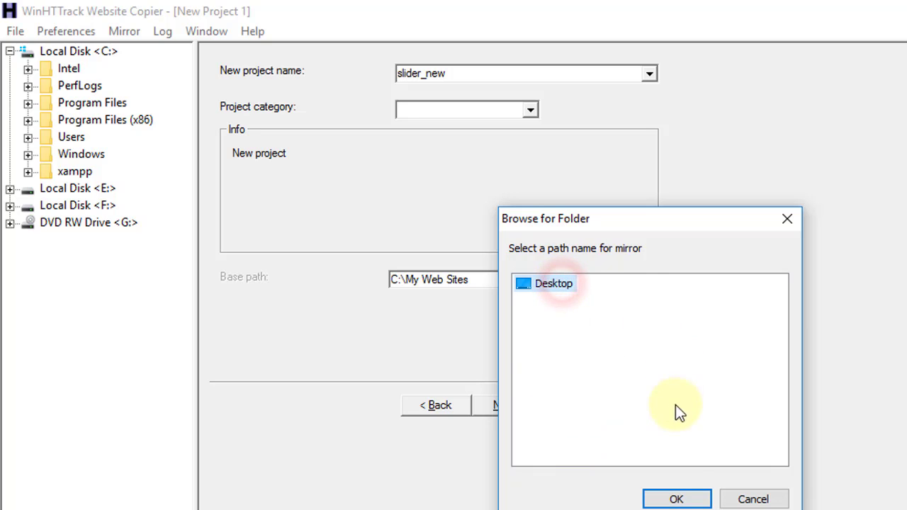
click(677, 498)
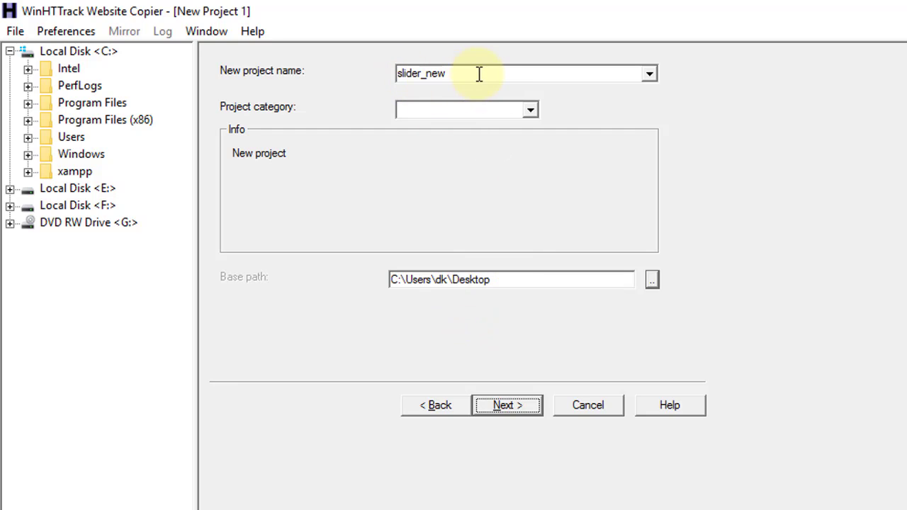
click(514, 414)
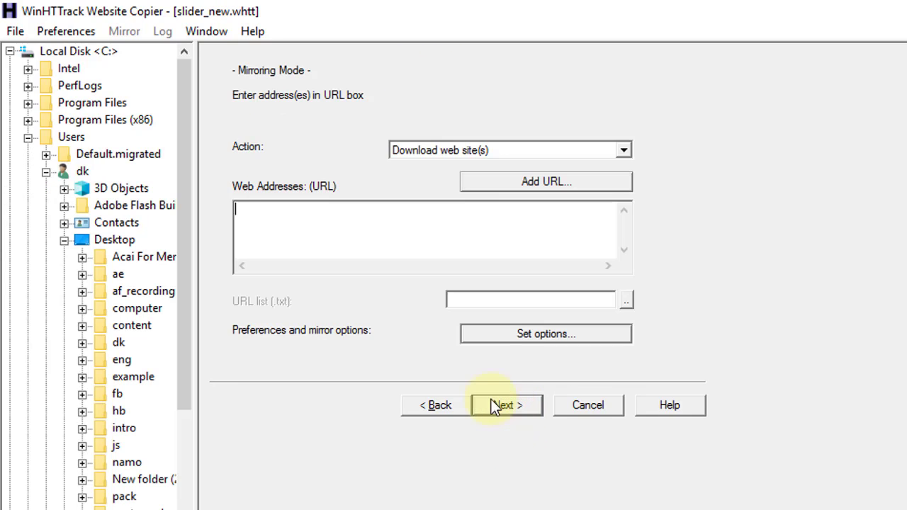
click(310, 237)
key(ctrl+v)
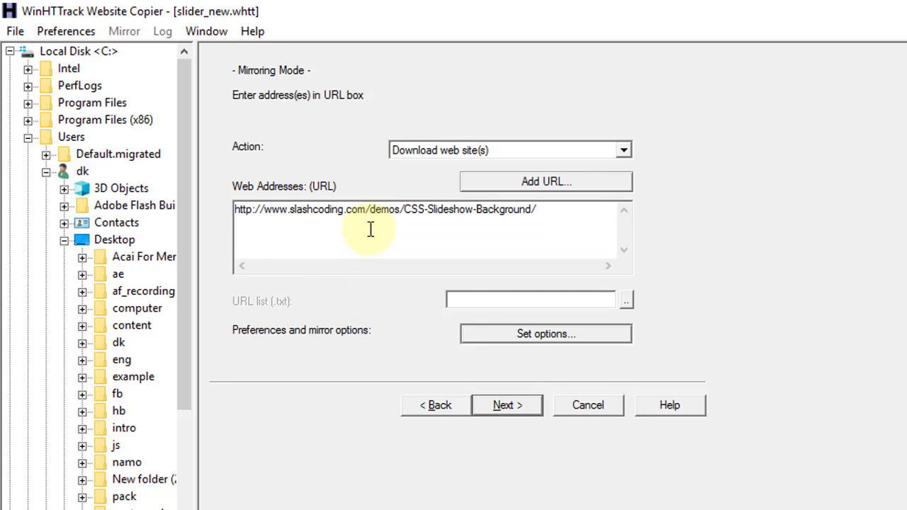
click(514, 410)
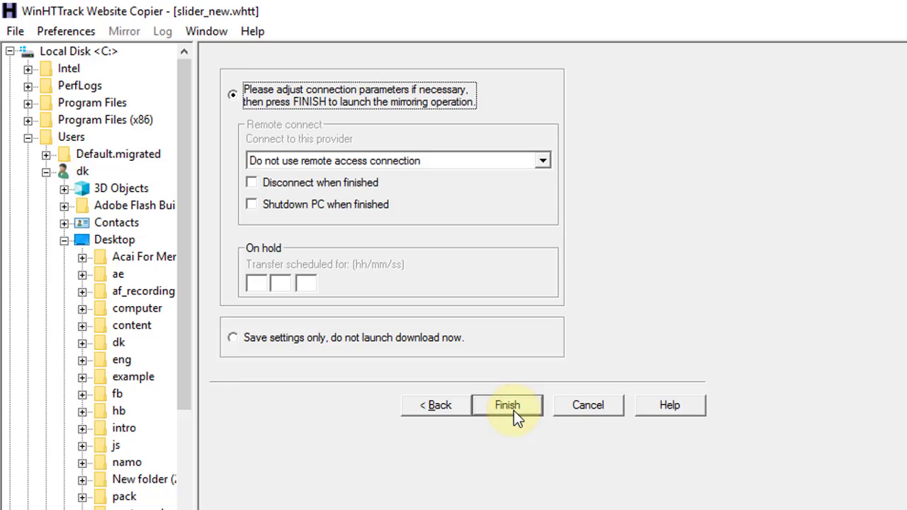
click(514, 411)
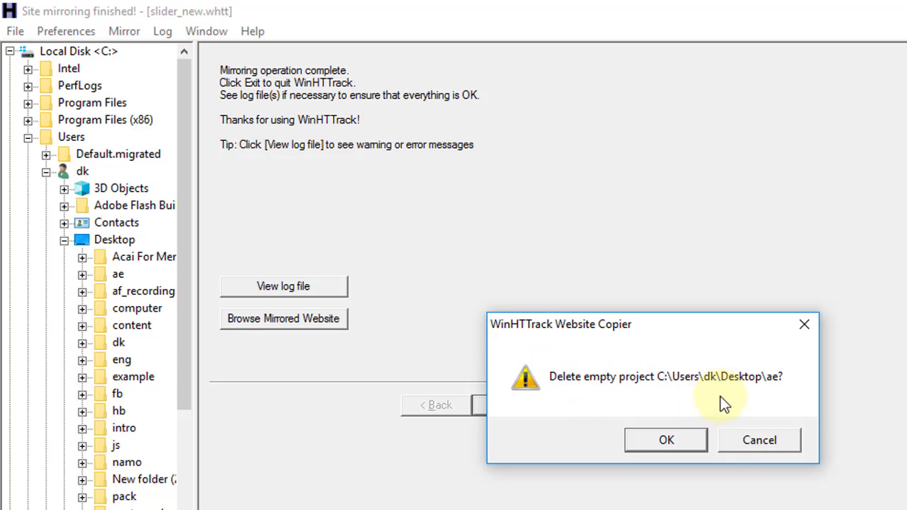
click(673, 444)
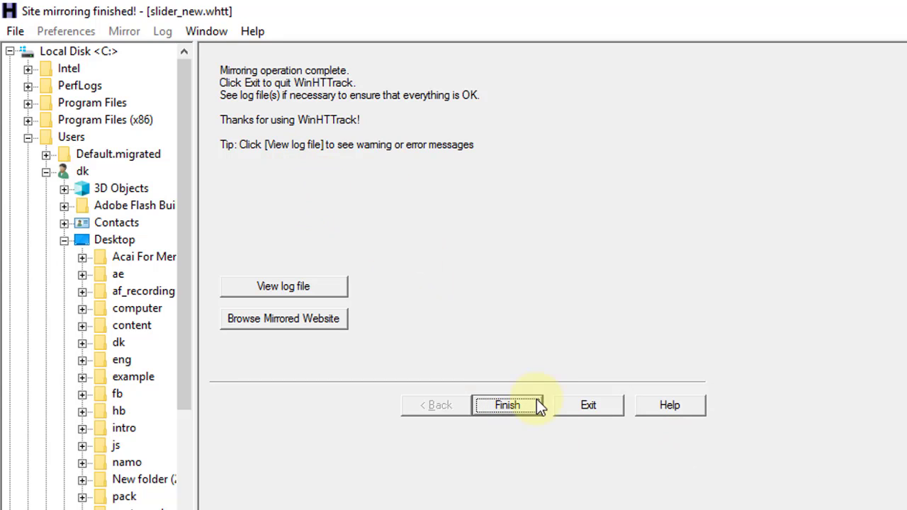
click(513, 408)
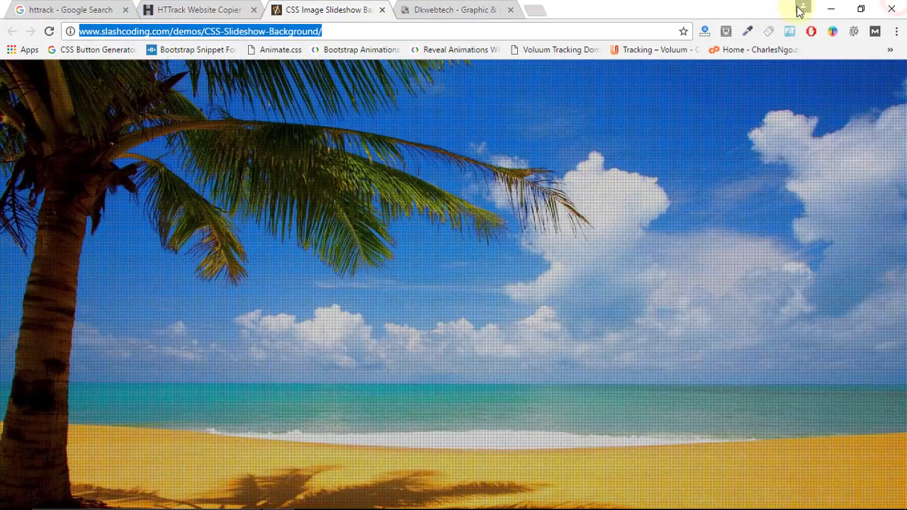
- Minimise Chrome, close the history.txt Notepad window and refresh the desktop
click(827, 8)
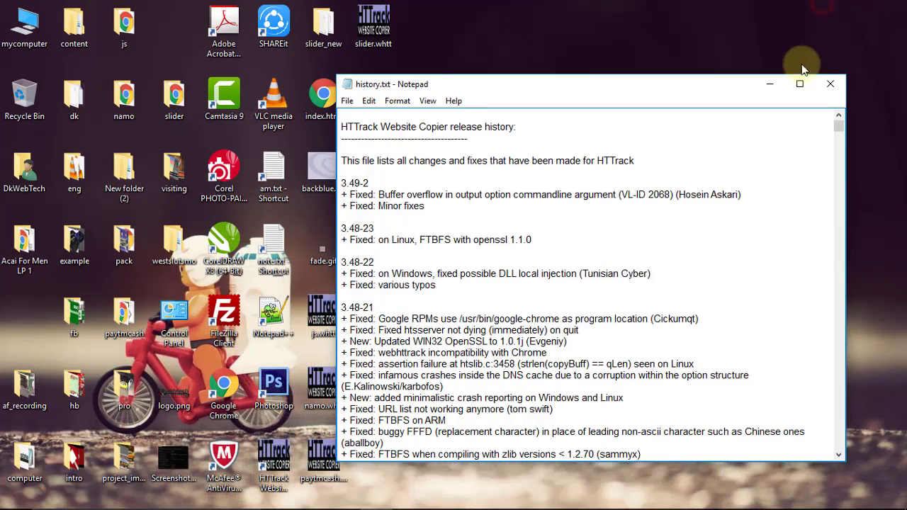
click(821, 80)
right_click(506, 110)
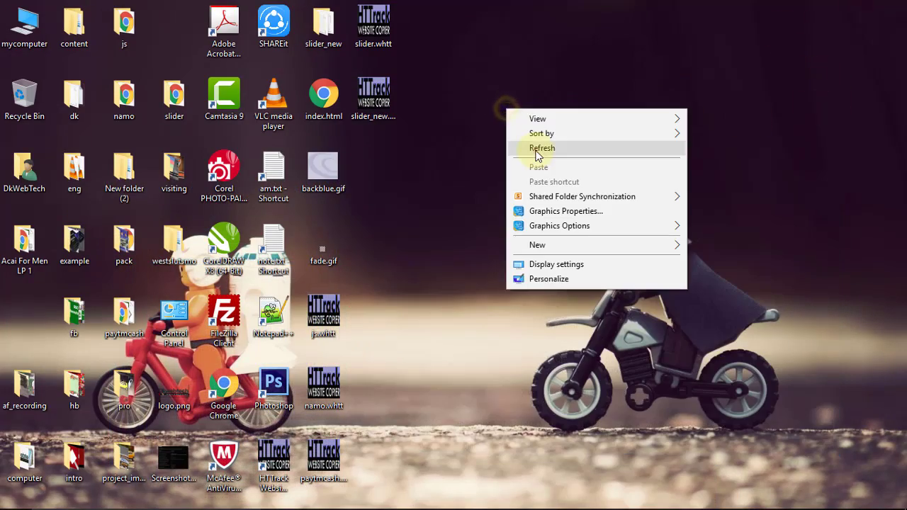
right_click(536, 152)
click(566, 190)
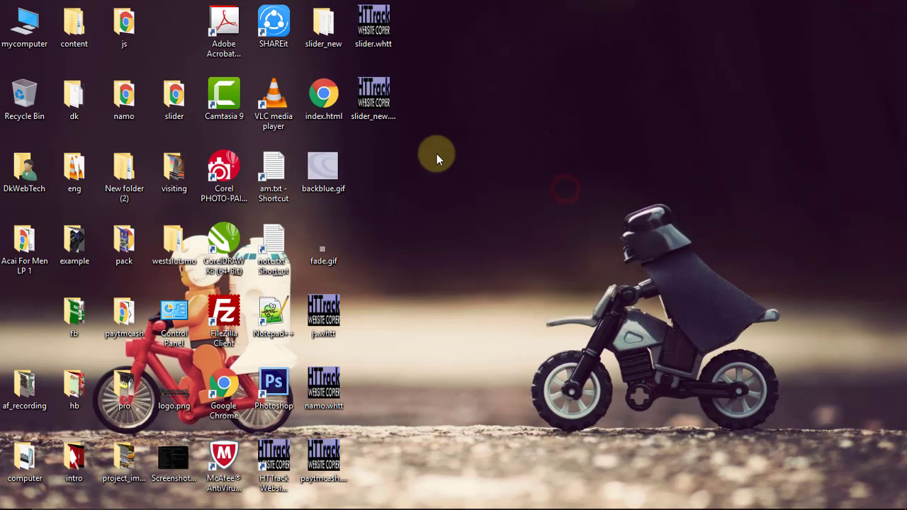
- Delete the leftover .whtt project files, backblue.gif, fade.gif and index.html from the desktop, keeping the slider_new folder
drag(430, 3, 366, 144)
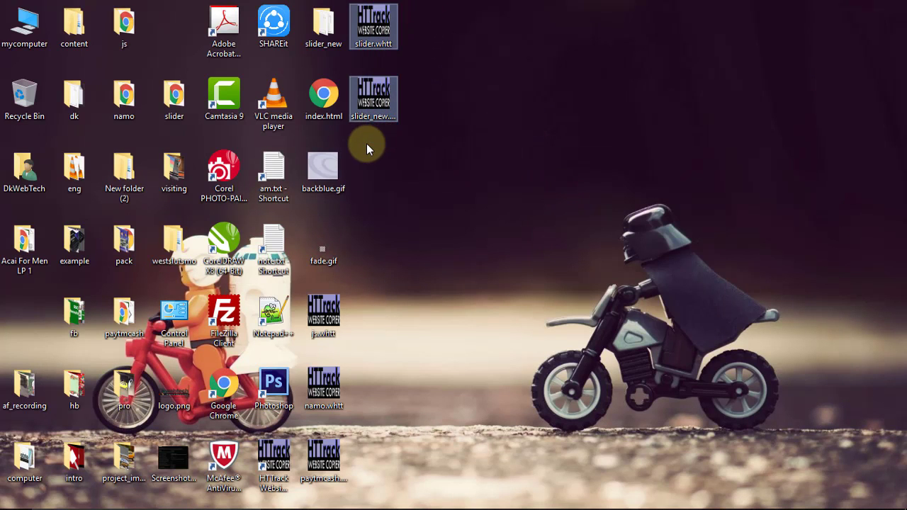
key(Delete)
click(325, 246)
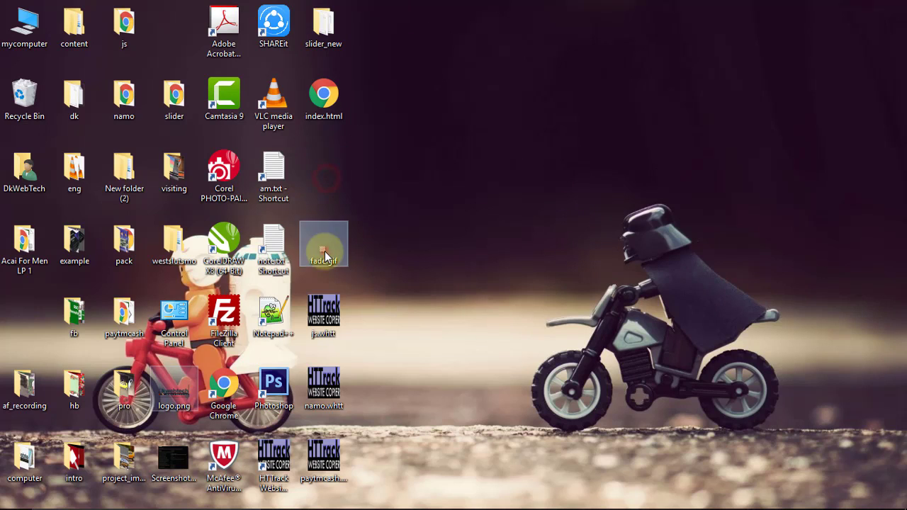
drag(416, 253, 311, 505)
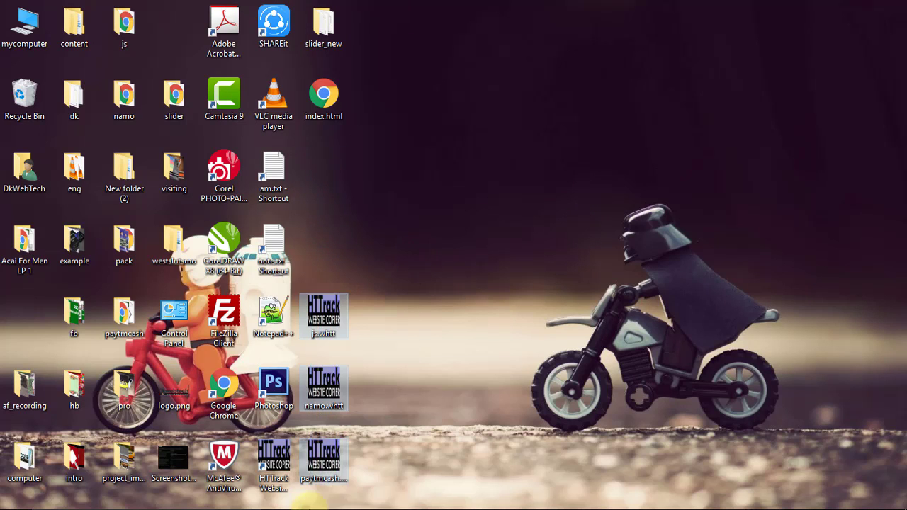
key(Delete)
click(321, 92)
drag(328, 106, 329, 26)
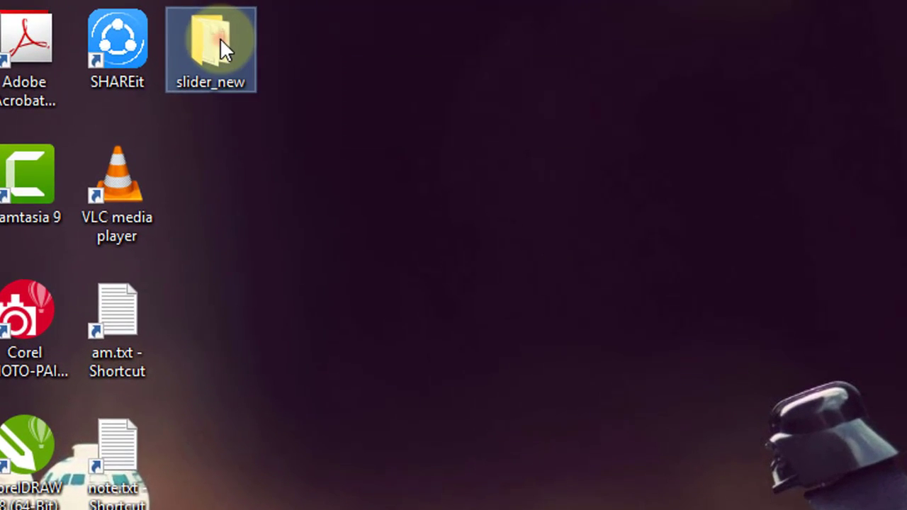
- Open index.html from the slider_new folder in Chrome to view the copied slideshow, and minimise the browser
double_click(220, 39)
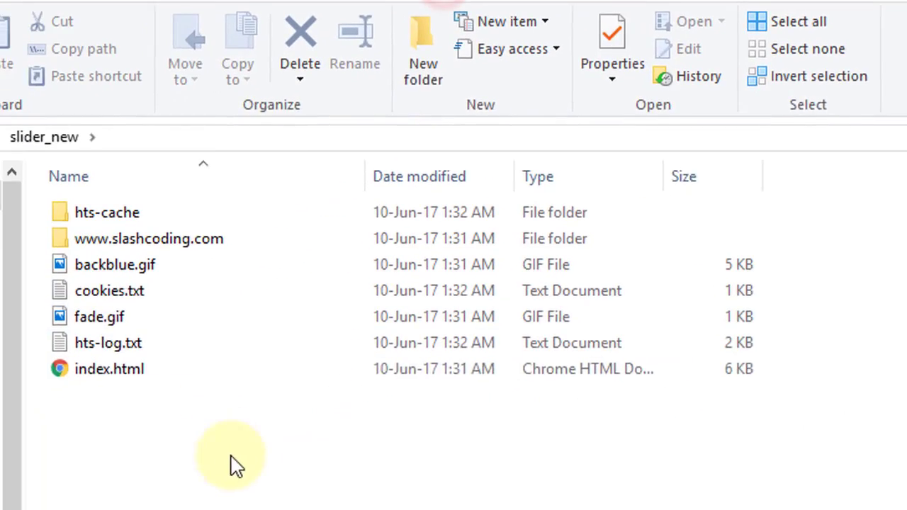
right_click(220, 434)
right_click(285, 502)
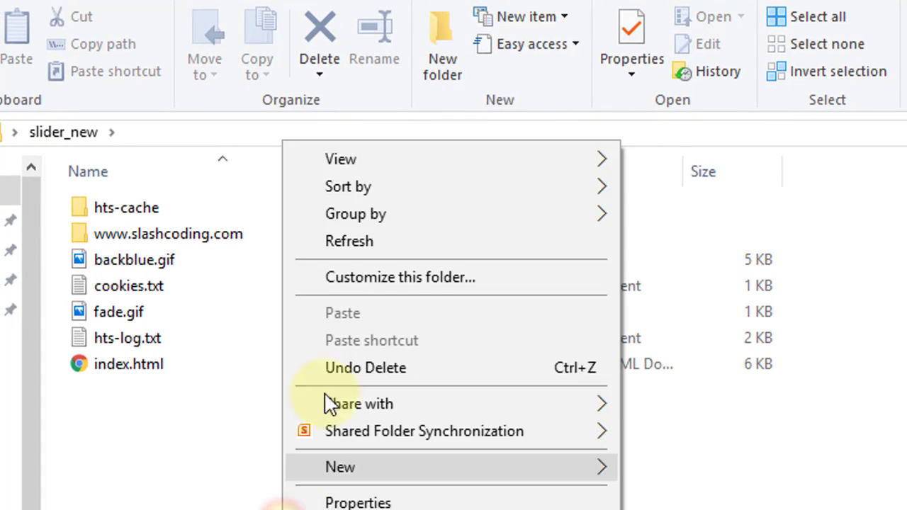
click(355, 257)
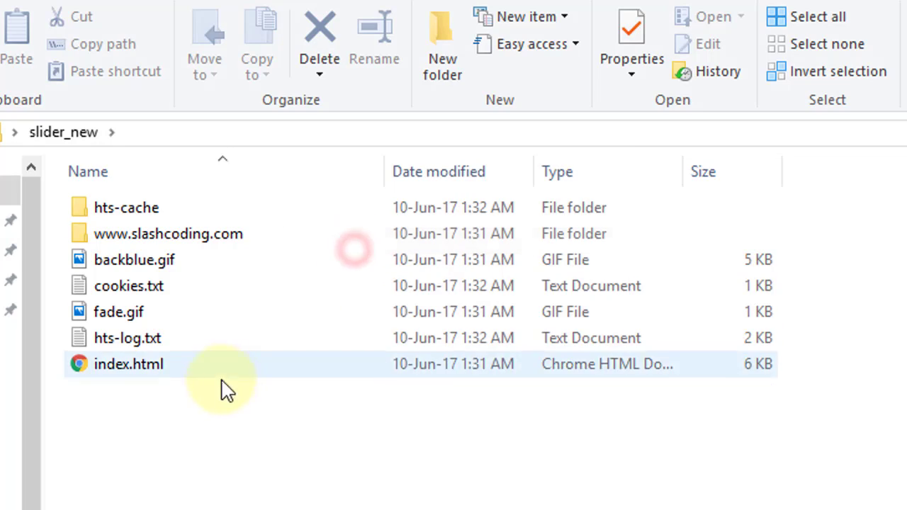
click(159, 374)
double_click(160, 374)
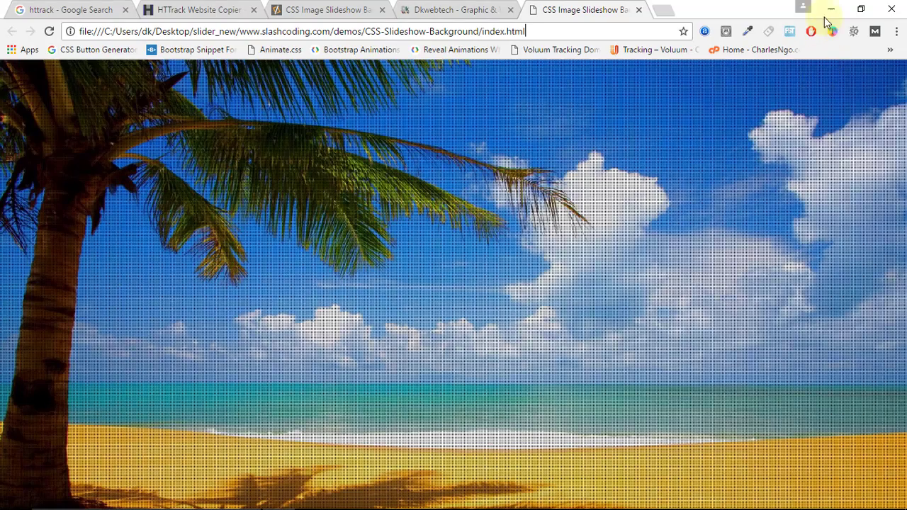
click(830, 9)
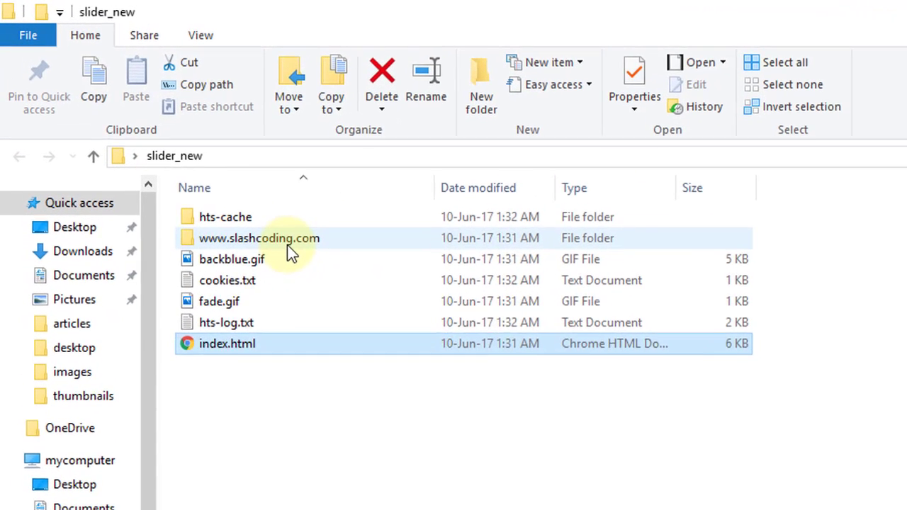
double_click(194, 157)
double_click(271, 219)
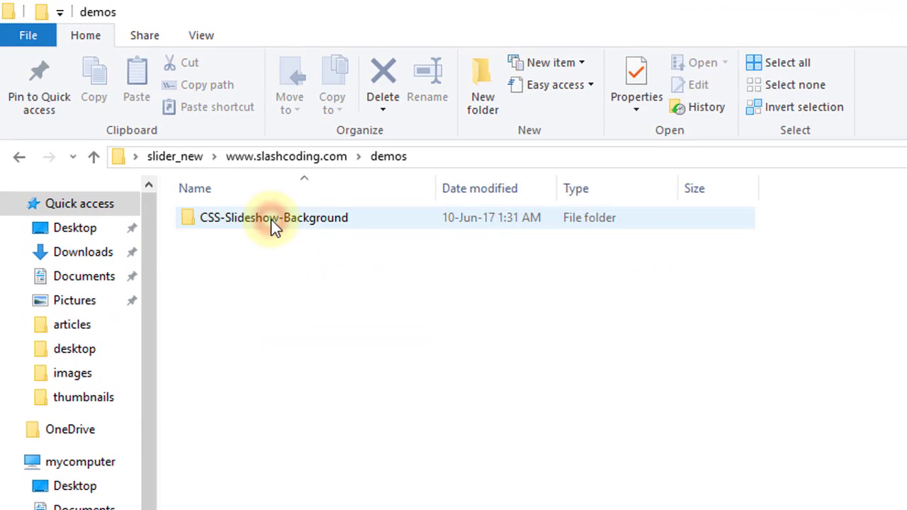
double_click(271, 219)
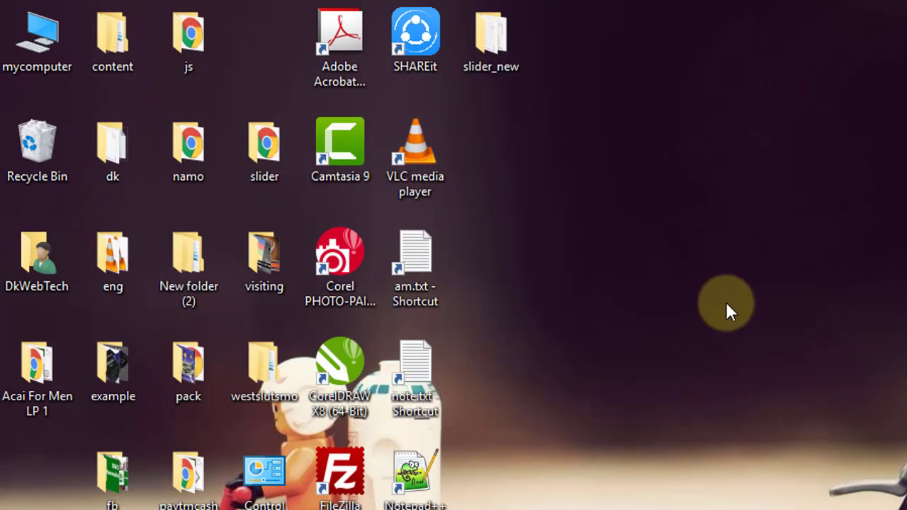
right_click(726, 303)
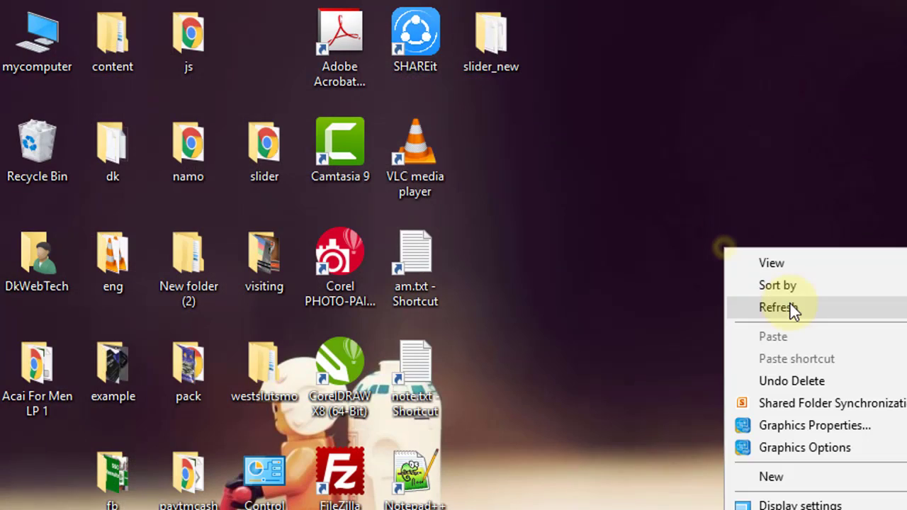
click(792, 308)
double_click(497, 38)
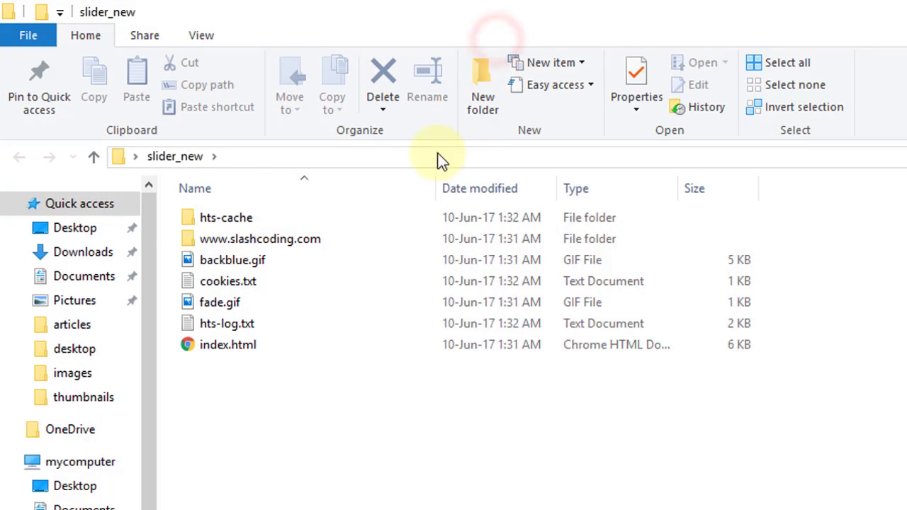
double_click(264, 242)
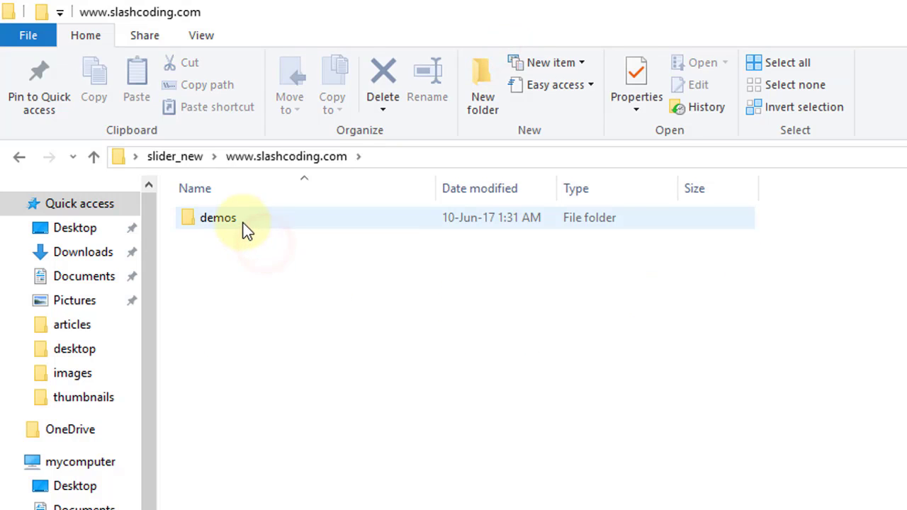
double_click(244, 225)
double_click(243, 222)
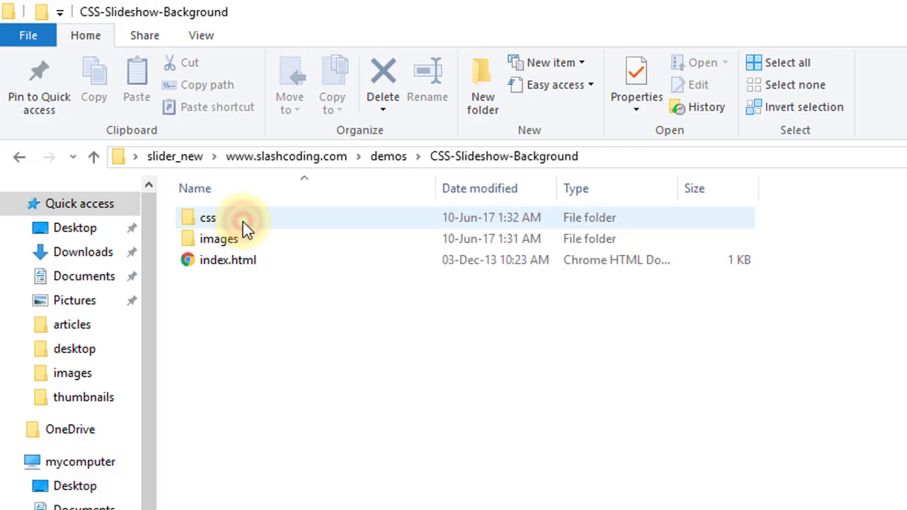
- Examine the contents of the images and css folders in CSS-Slideshow-Background and return to the demos folder
click(94, 156)
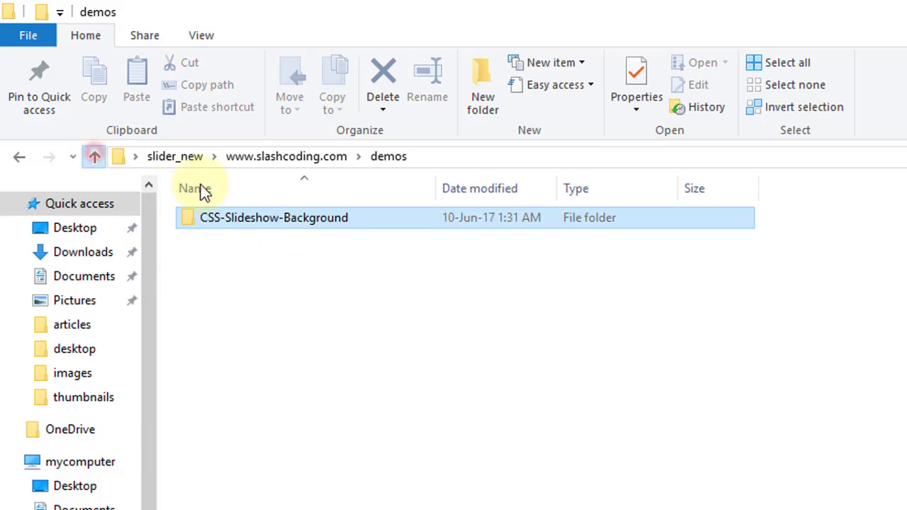
double_click(271, 224)
double_click(235, 238)
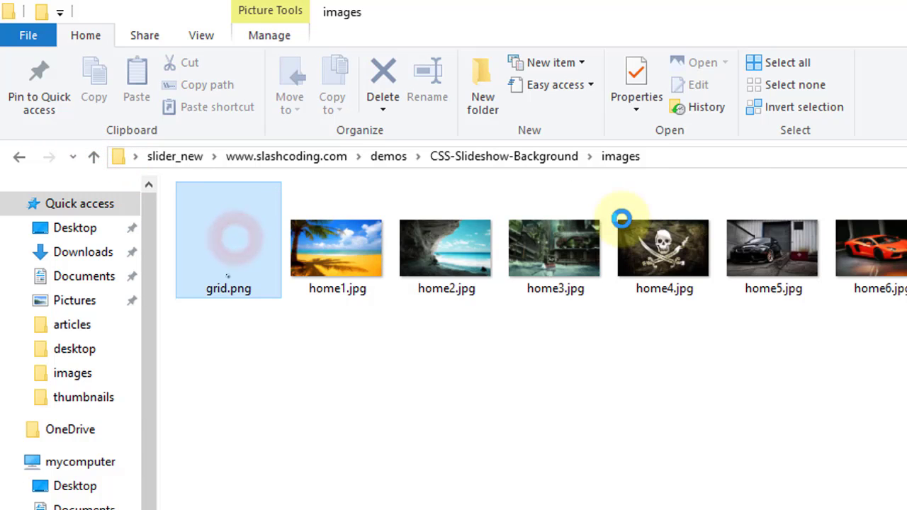
click(94, 156)
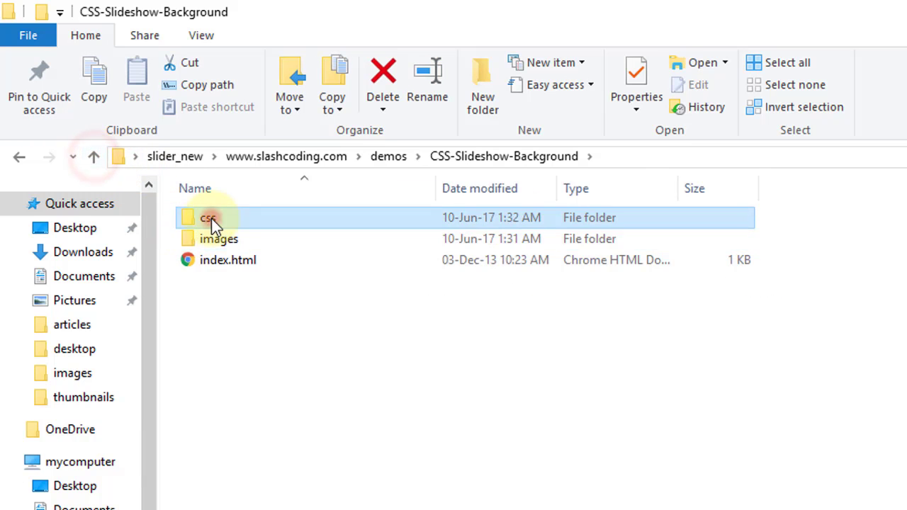
double_click(212, 218)
click(96, 157)
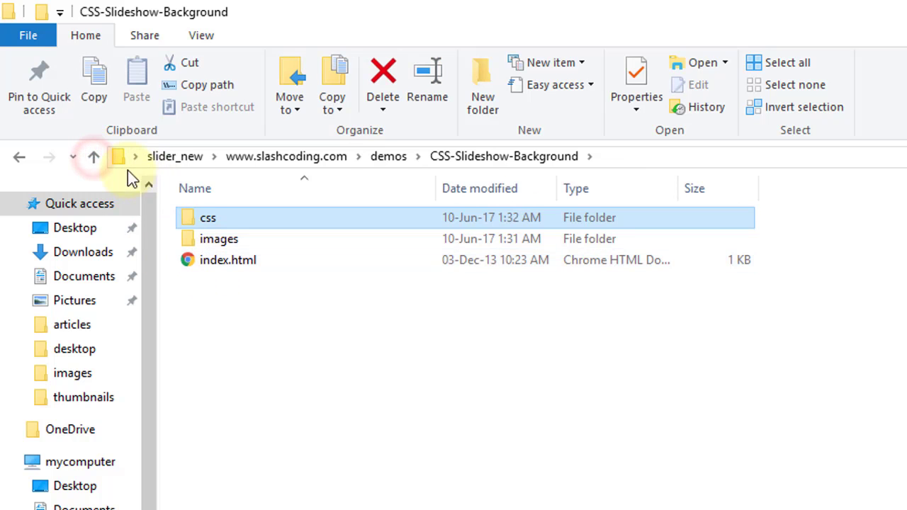
click(97, 157)
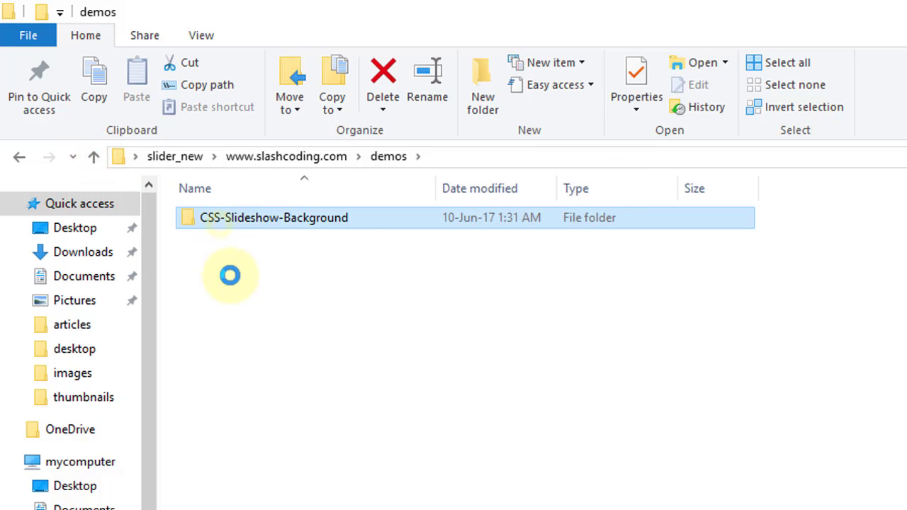
- Move the CSS-Slideshow-Background folder from slider_new's demos folder to the desktop
right_click(220, 226)
click(278, 509)
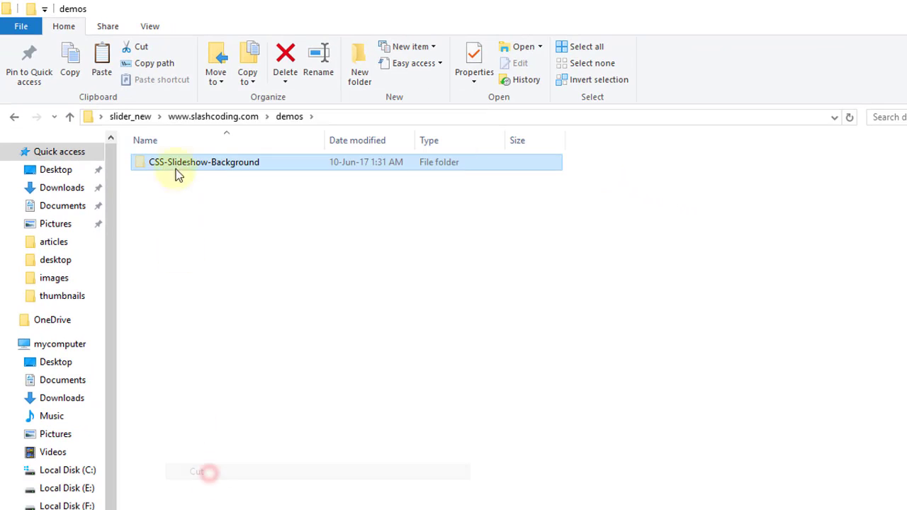
click(201, 119)
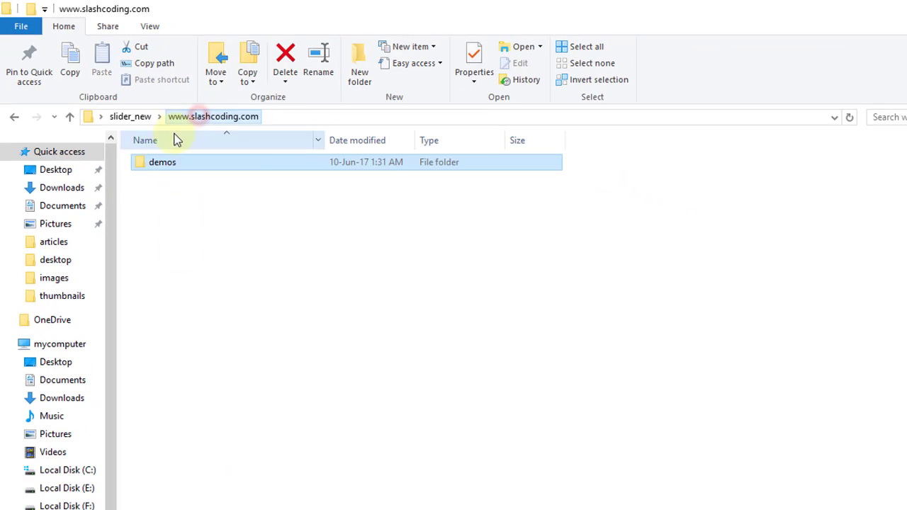
click(142, 118)
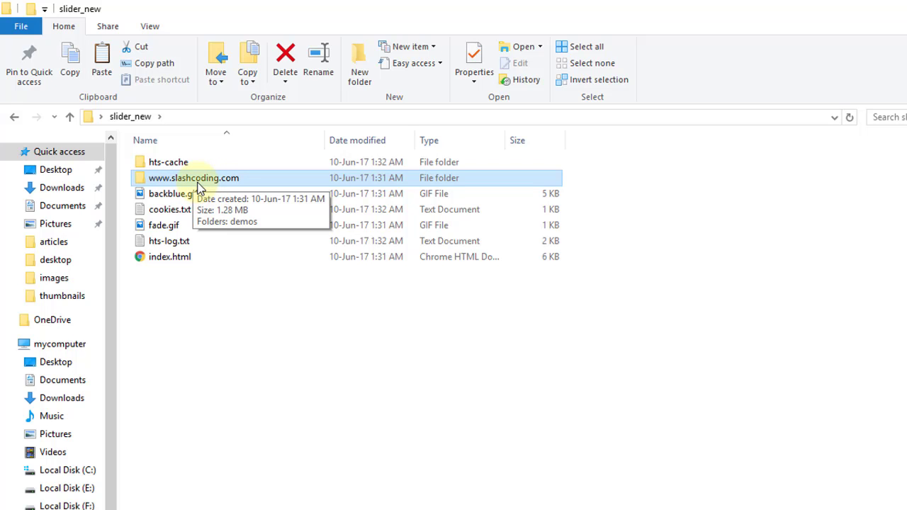
click(906, 8)
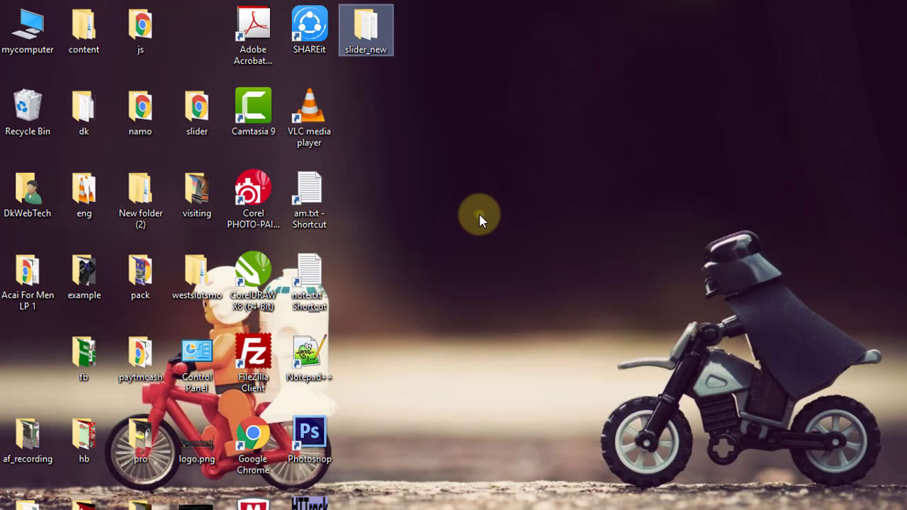
right_click(479, 214)
click(520, 284)
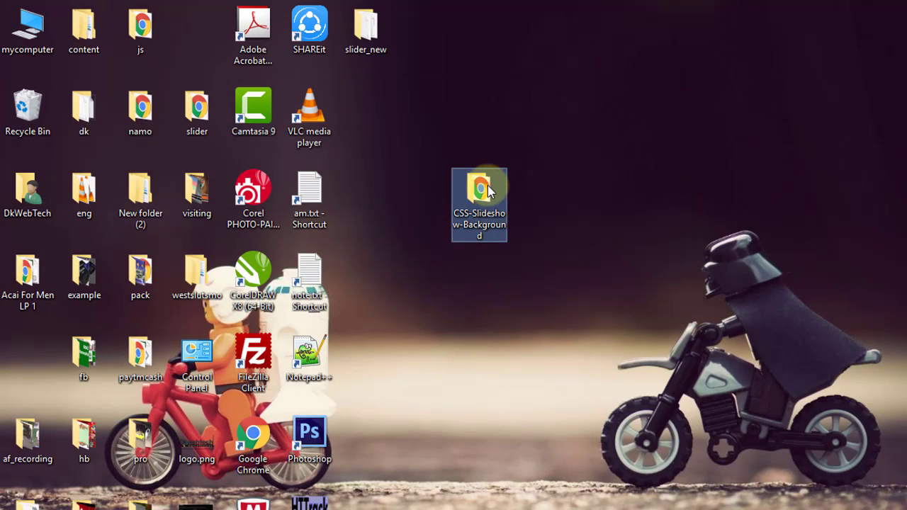
- Open index.html from the desktop's CSS-Slideshow-Background folder in Chrome and compare it with the slider_new copy
double_click(487, 185)
double_click(205, 196)
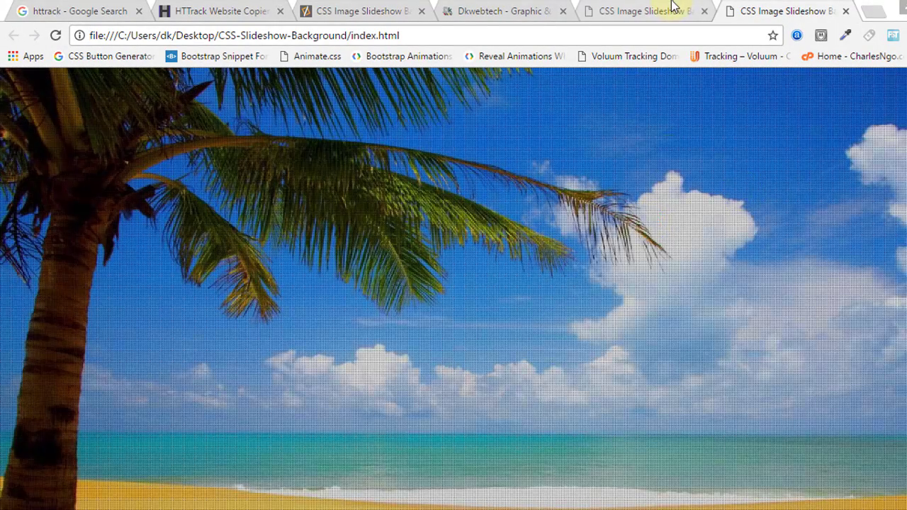
click(672, 8)
click(759, 8)
click(628, 8)
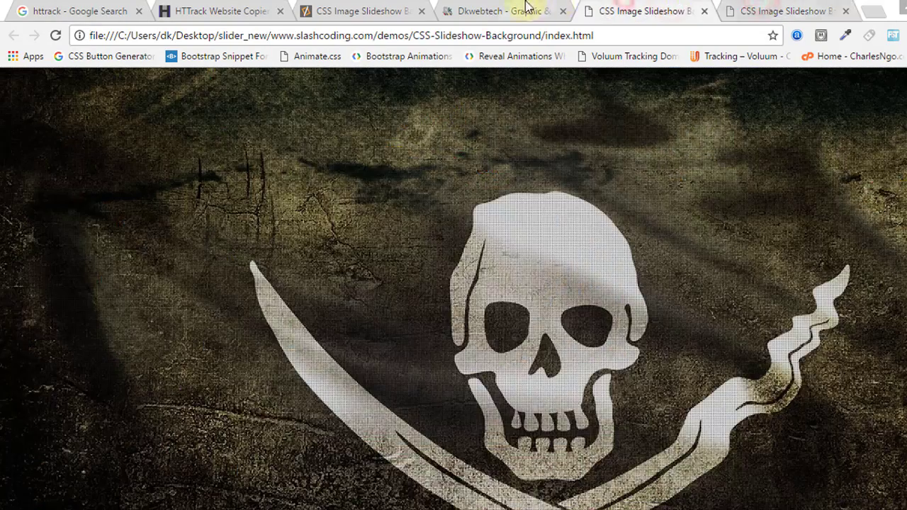
click(760, 11)
- Copy the dkwebtech.com address from the Dkwebtech page already open in Chrome and return to the desktop
click(505, 10)
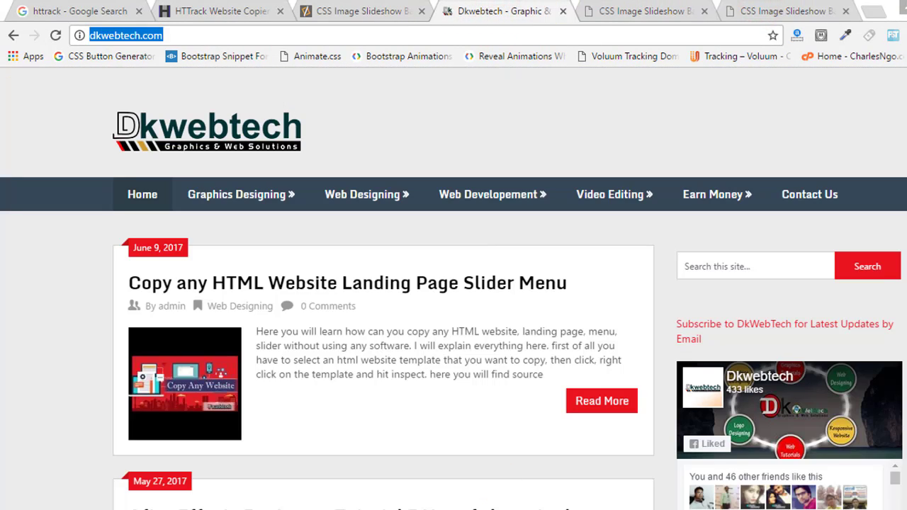
key(F9)
key(F9)
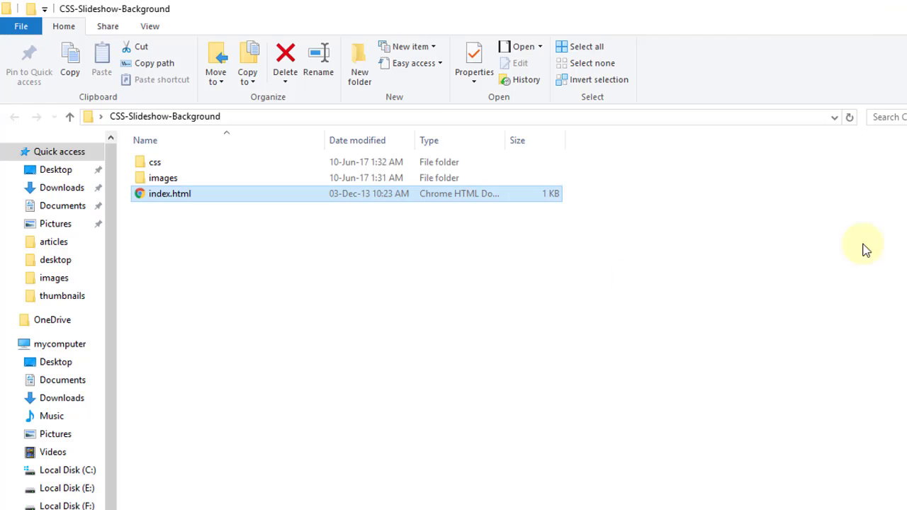
key(super+d)
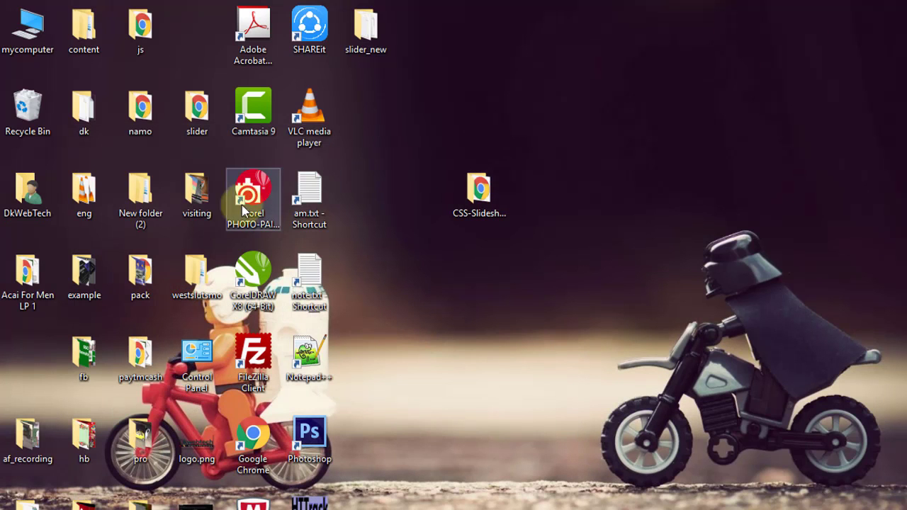
- Launch WinHTTrack and set up a new project named dkwebtech with the Desktop as its base path
double_click(314, 502)
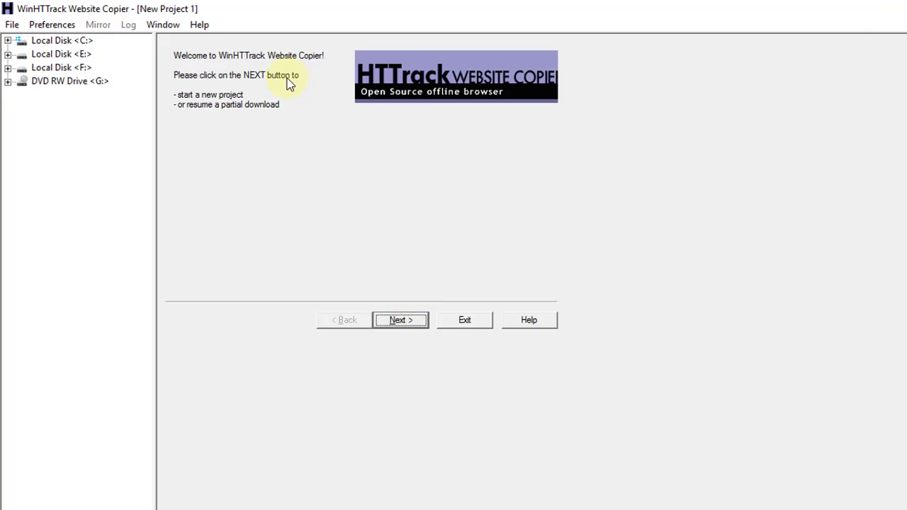
click(389, 323)
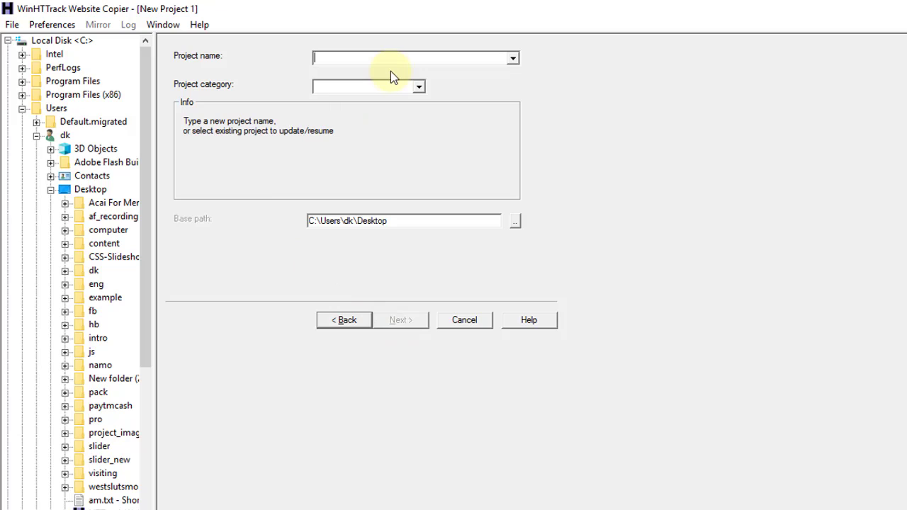
text(dkwetb)
key(BackSpace)
key(BackSpace)
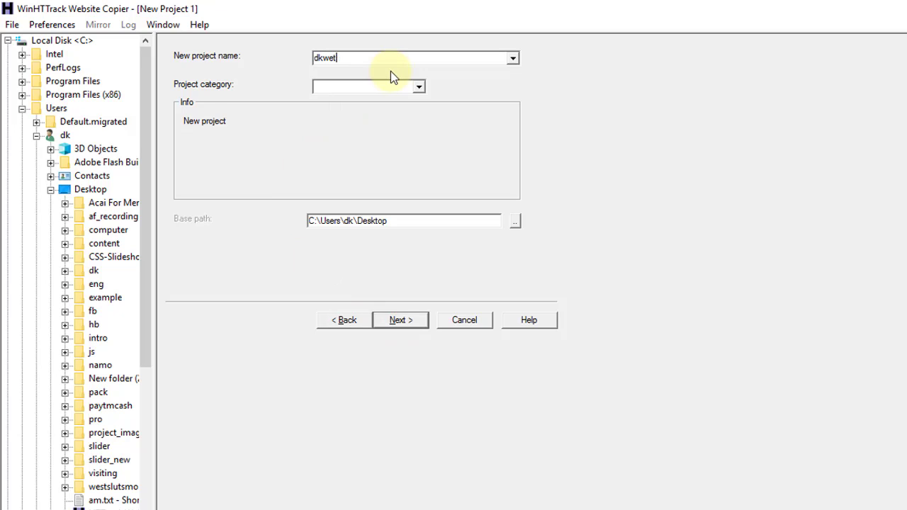
text(btech)
click(514, 222)
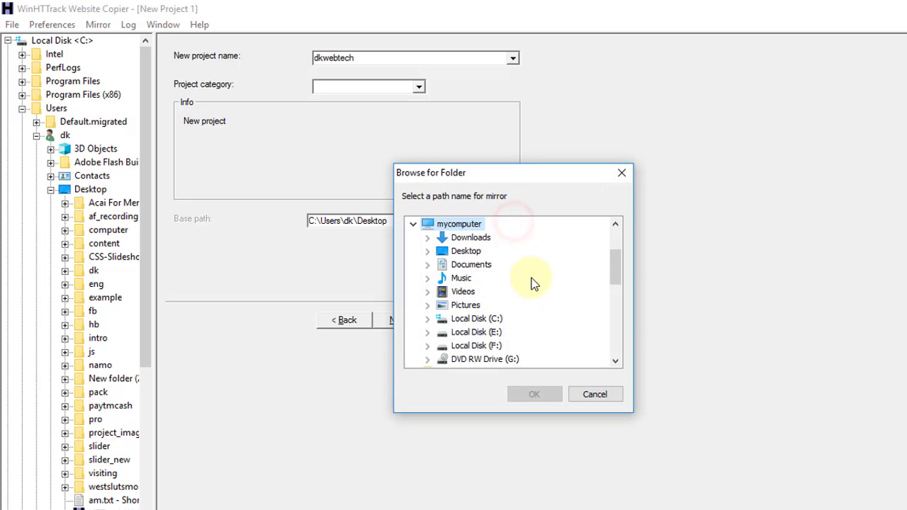
scroll(449, 225, up, 2)
double_click(447, 226)
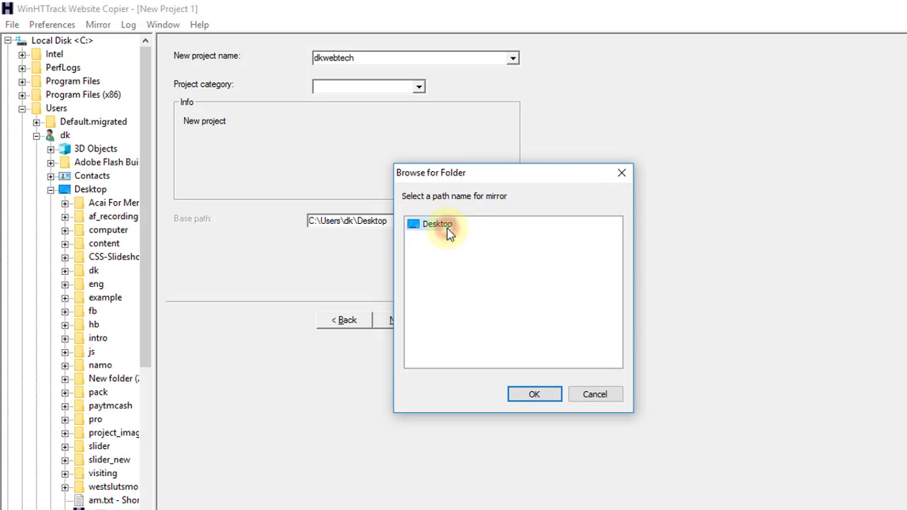
click(551, 392)
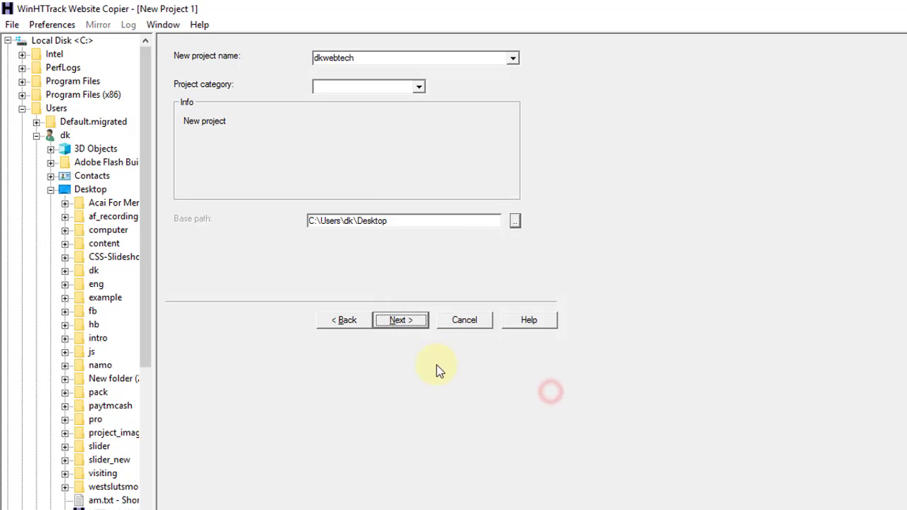
click(413, 323)
click(347, 187)
text(http://dkwebtech.com/)
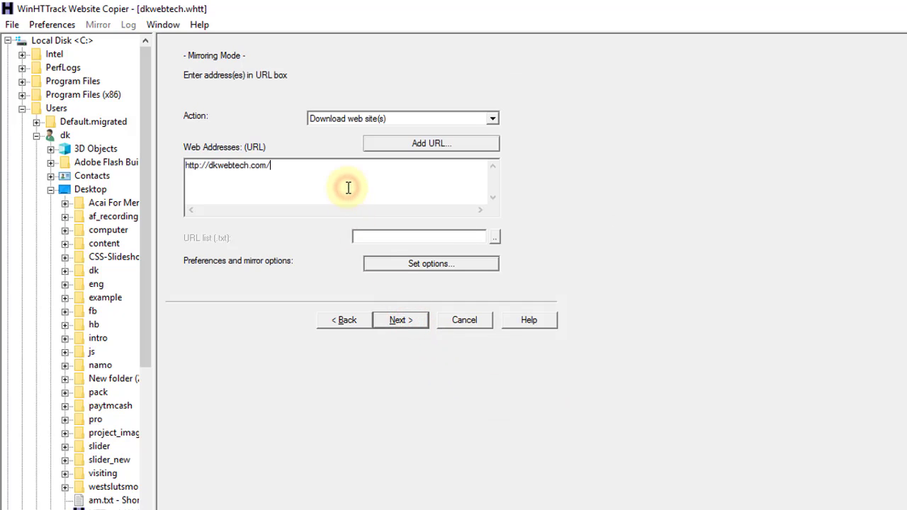
click(402, 322)
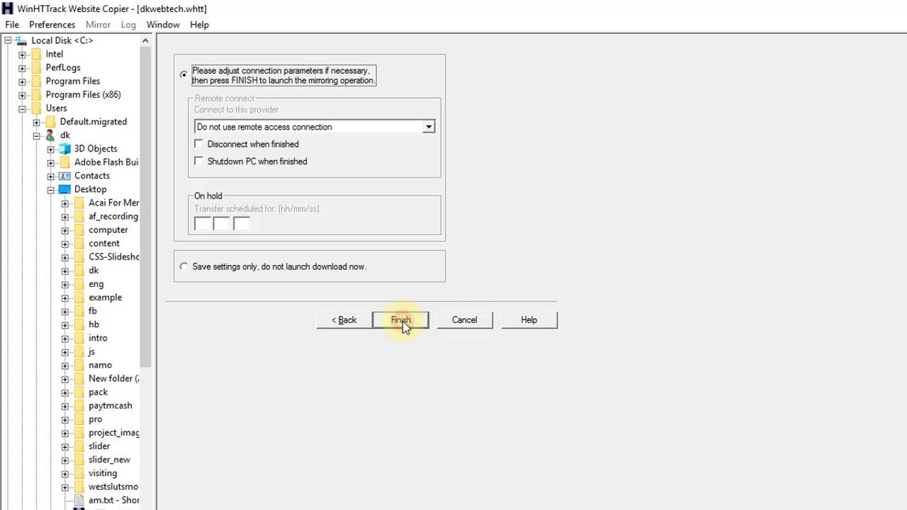
click(403, 323)
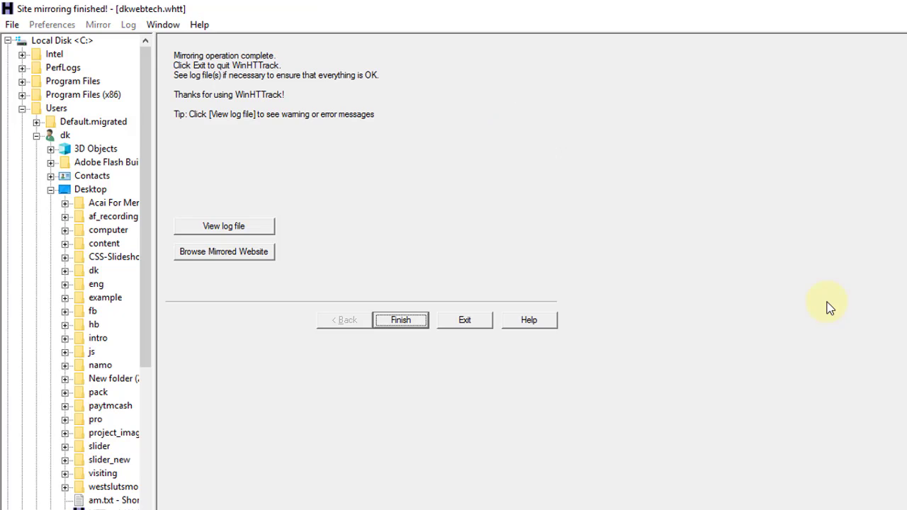
click(402, 324)
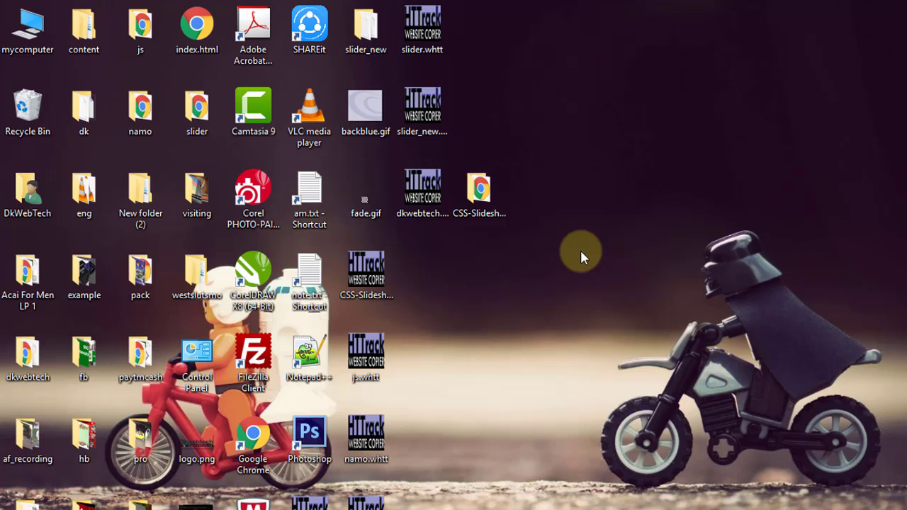
- Delete the HTTrack .whtt project files from the desktop, including those for js, namo, dkwebtech, slider_new and slider
click(419, 29)
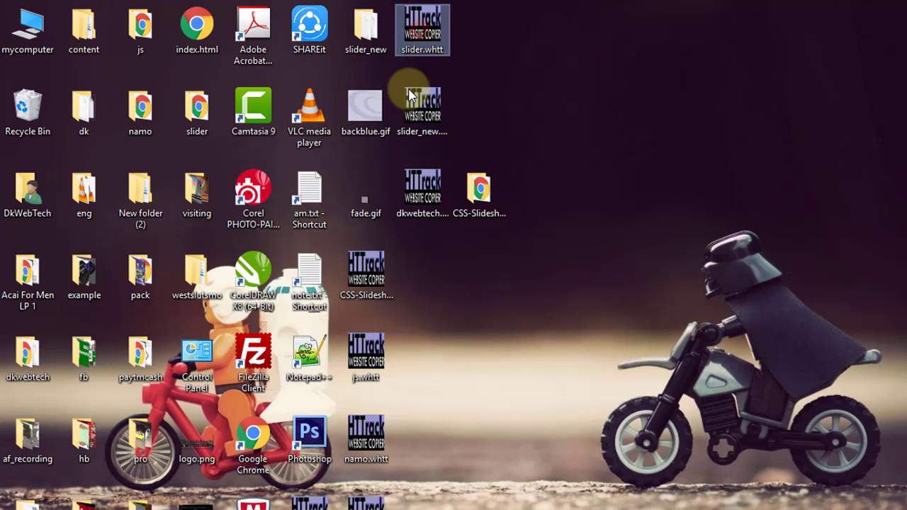
drag(444, 509, 346, 259)
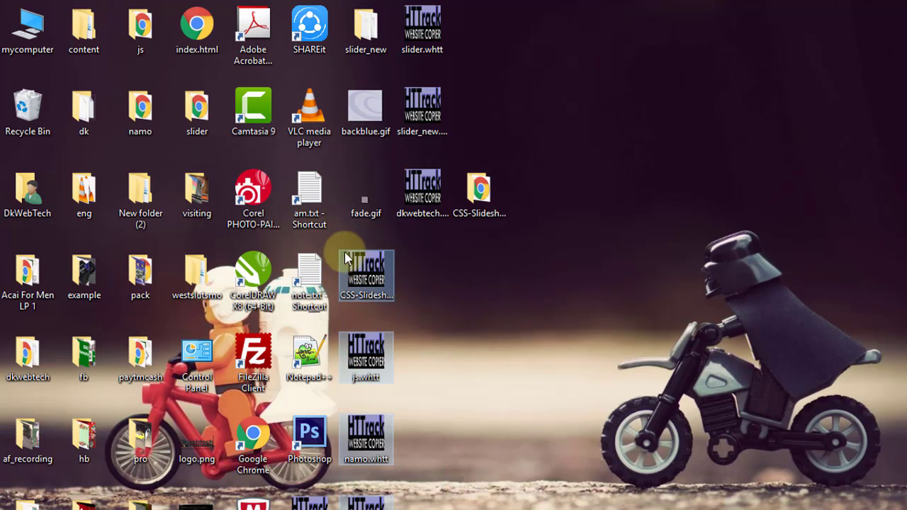
key(Delete)
click(421, 190)
key(Delete)
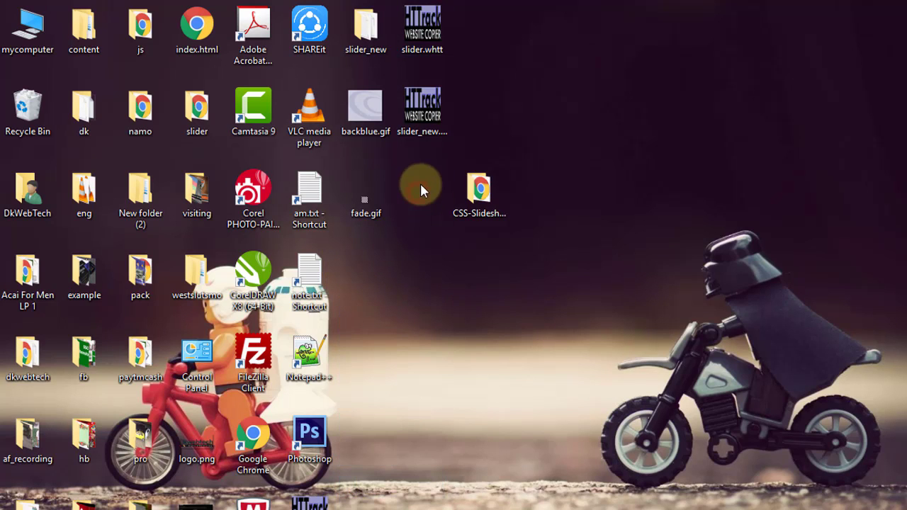
click(421, 103)
key(Delete)
click(421, 32)
key(Delete)
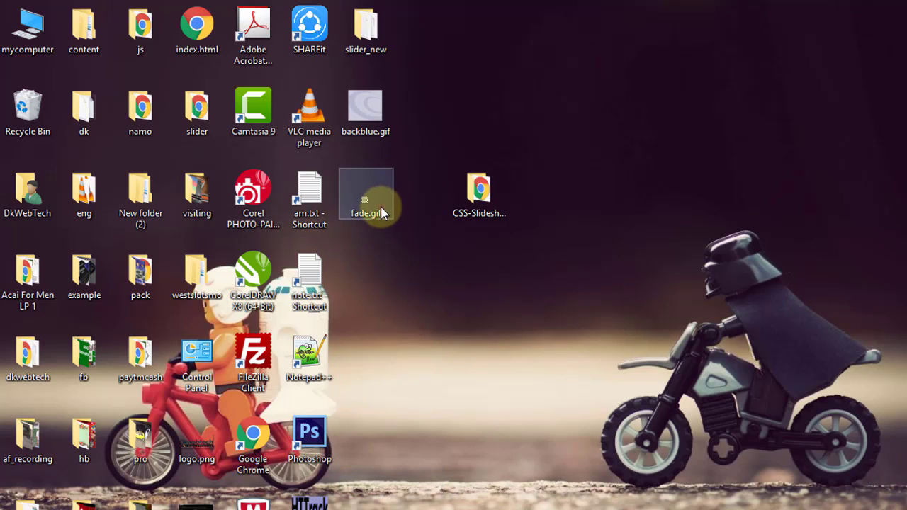
- Delete fade.gif and backblue.gif from the desktop and refresh it
click(382, 200)
key(Delete)
click(369, 112)
key(Delete)
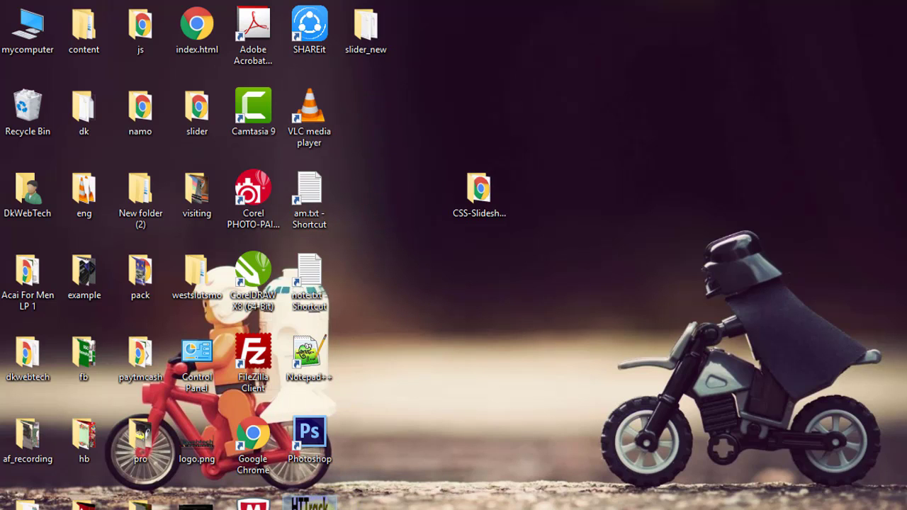
right_click(410, 290)
click(434, 337)
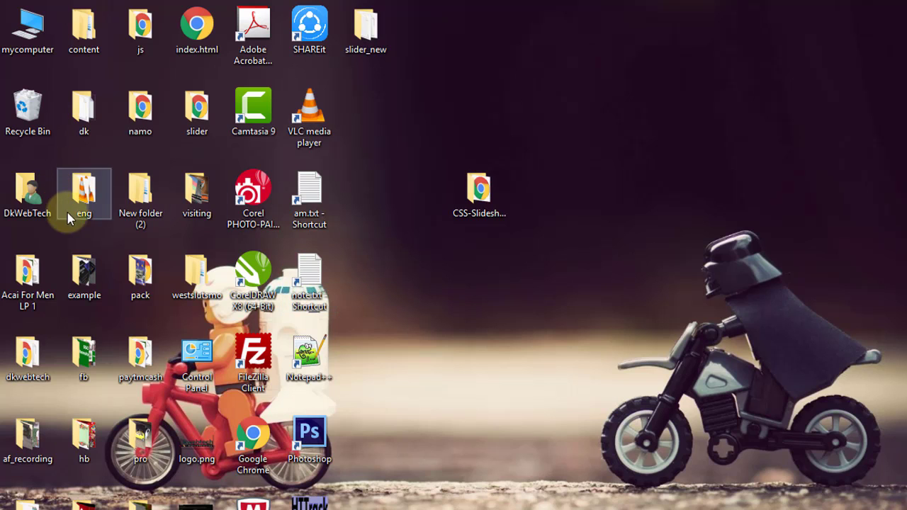
- Open the dkwebtech folder from the desktop, look through its dkwebtech.com subfolder and go back up to dkwebtech
double_click(28, 358)
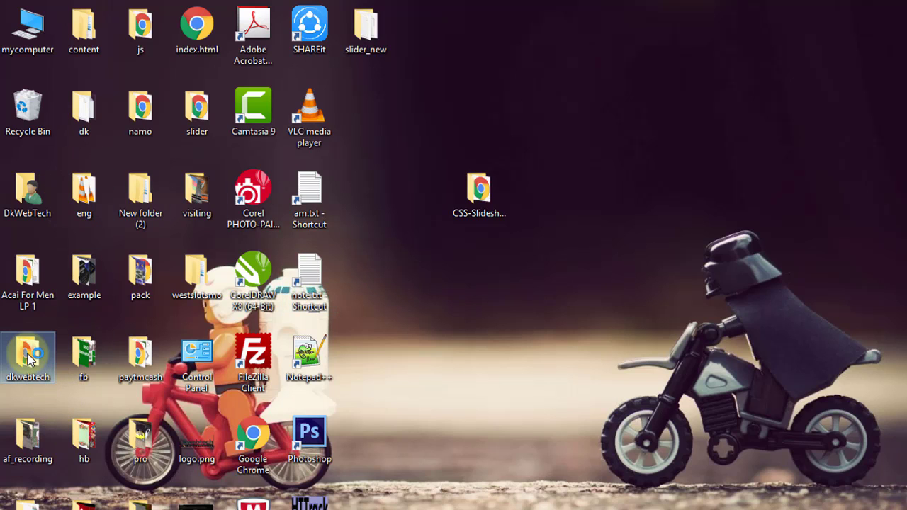
drag(28, 358, 572, 97)
double_click(572, 100)
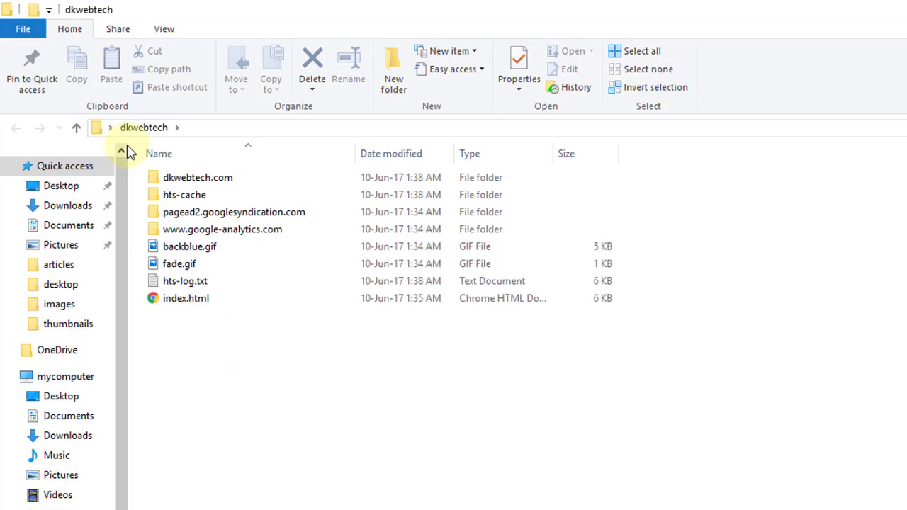
click(217, 183)
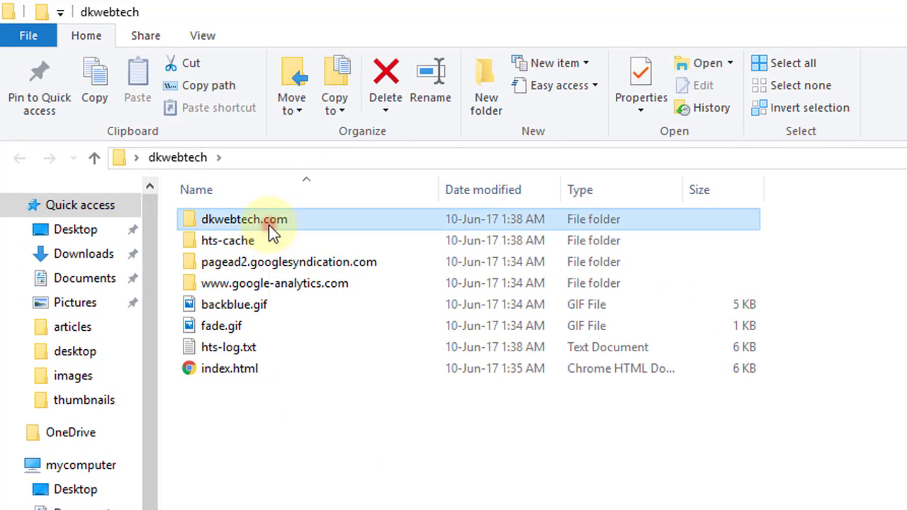
double_click(268, 225)
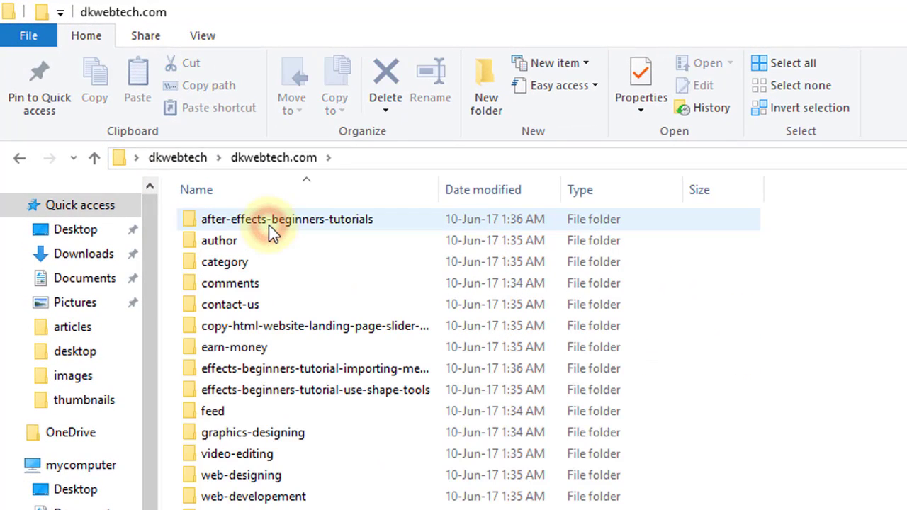
scroll(294, 421, down, 4)
scroll(295, 422, up, 4)
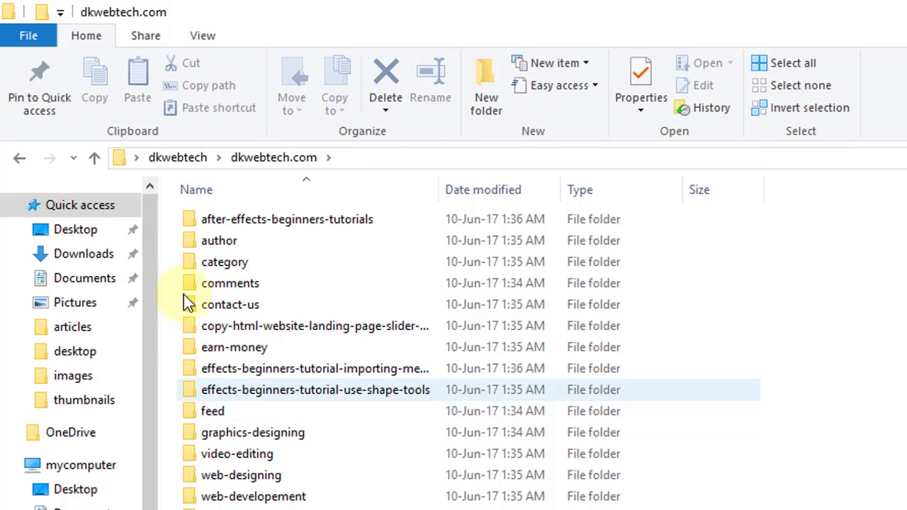
click(98, 158)
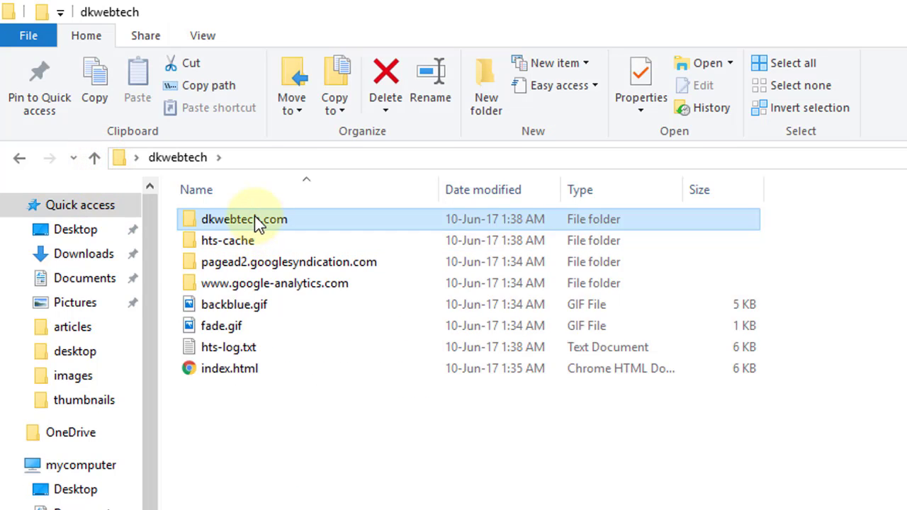
- Reopen the dkwebtech.com folder, look through its contents and open its index.html in Chrome
double_click(255, 218)
scroll(283, 443, down, 4)
scroll(282, 443, up, 4)
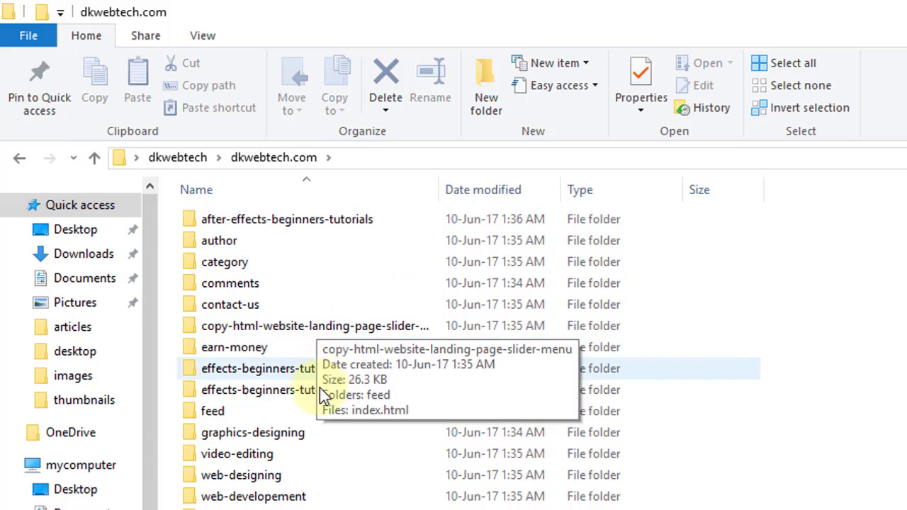
scroll(304, 496, down, 4)
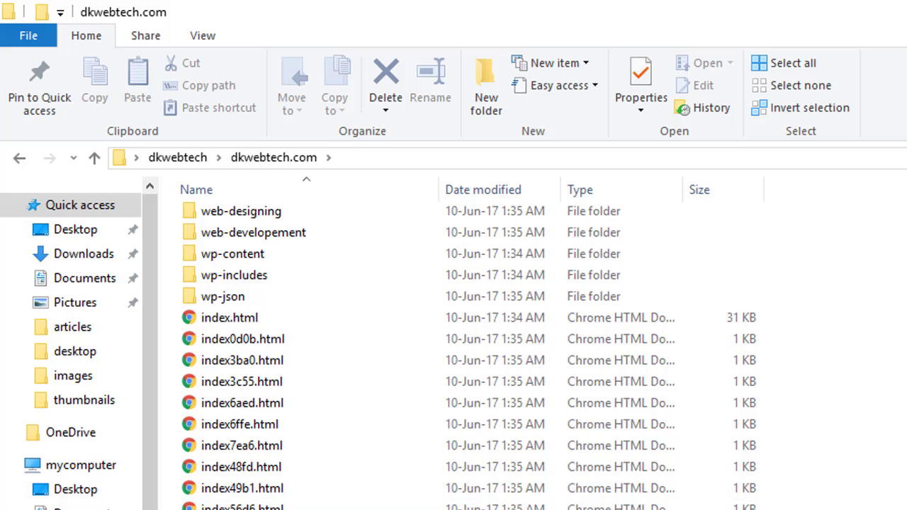
double_click(264, 314)
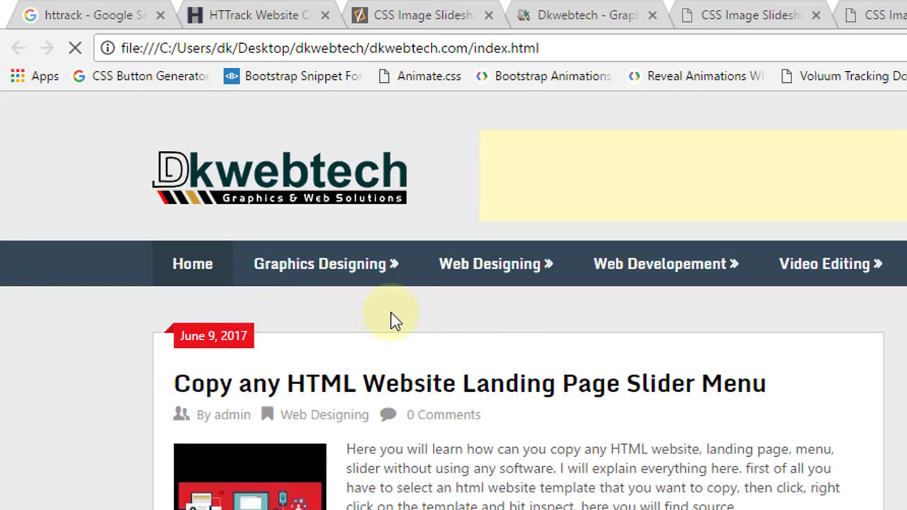
- Look through the copied Dkwebtech home page down to its footer and return to its header
scroll(613, 376, down, 10)
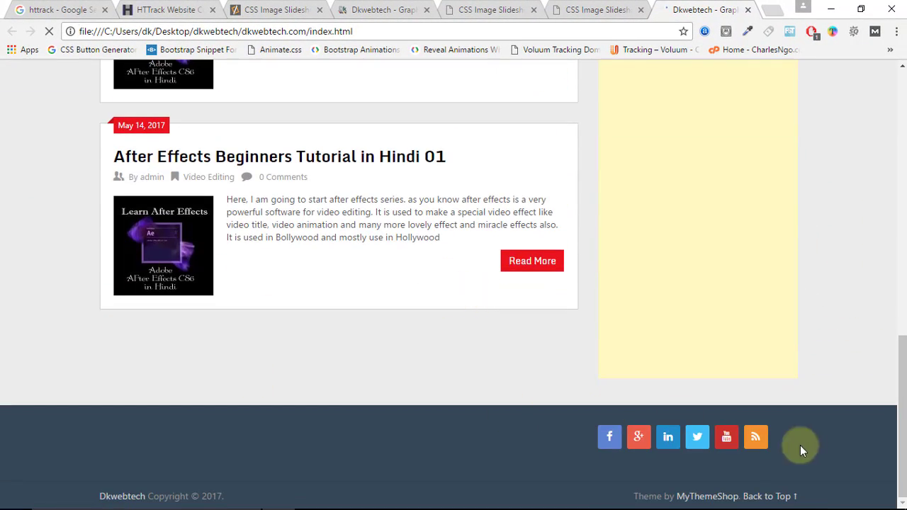
scroll(400, 386, up, 10)
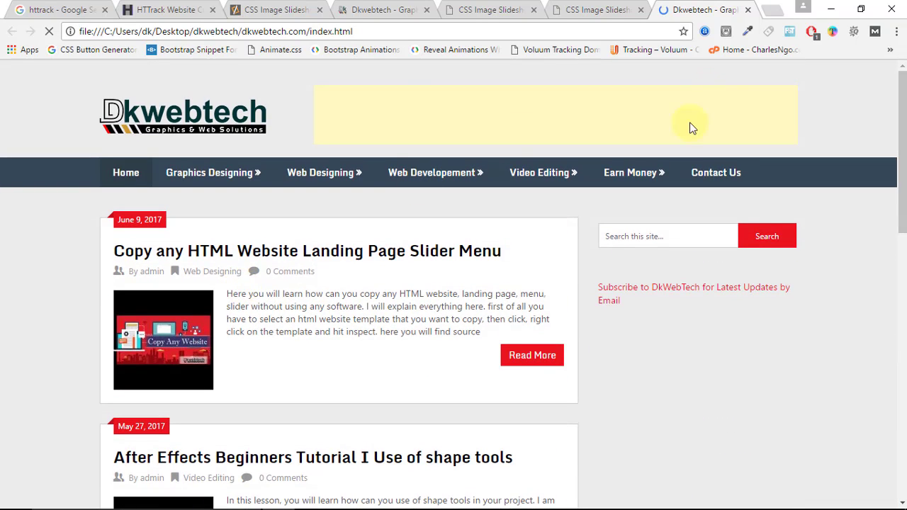
- Switch to the dkwebtech.com folder in File Explorer and go up to its parent dkwebtech folder
mouse_move(310, 497)
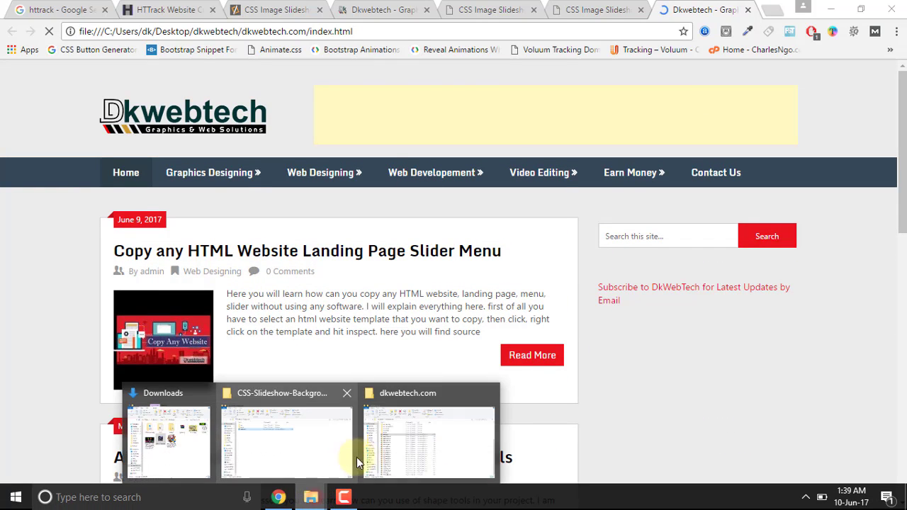
click(405, 453)
click(61, 103)
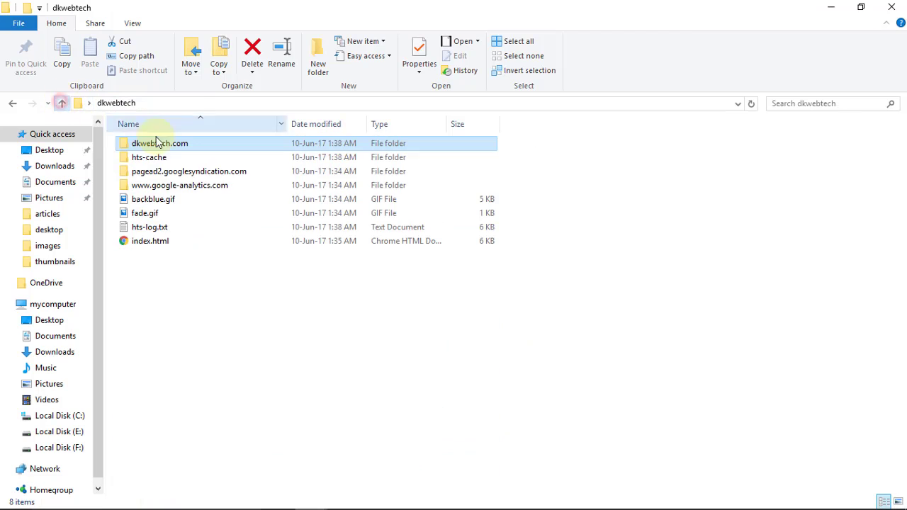
right_click(163, 145)
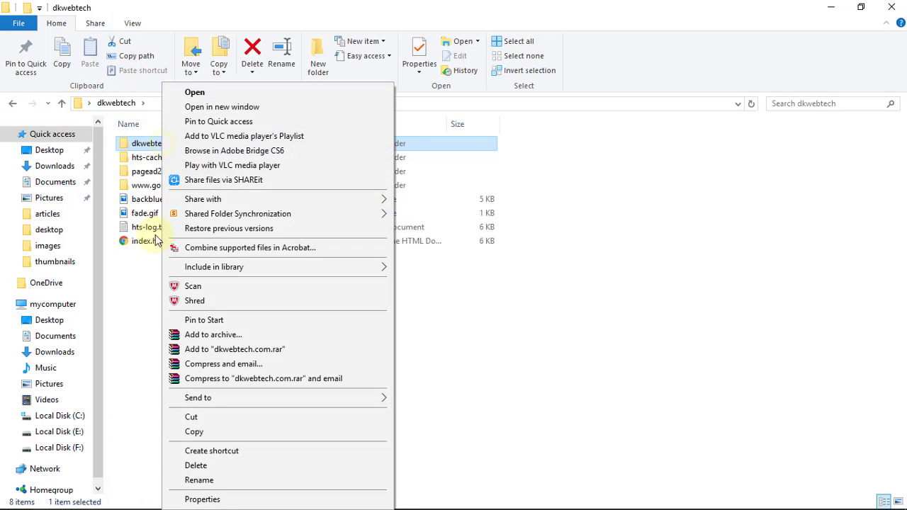
click(122, 292)
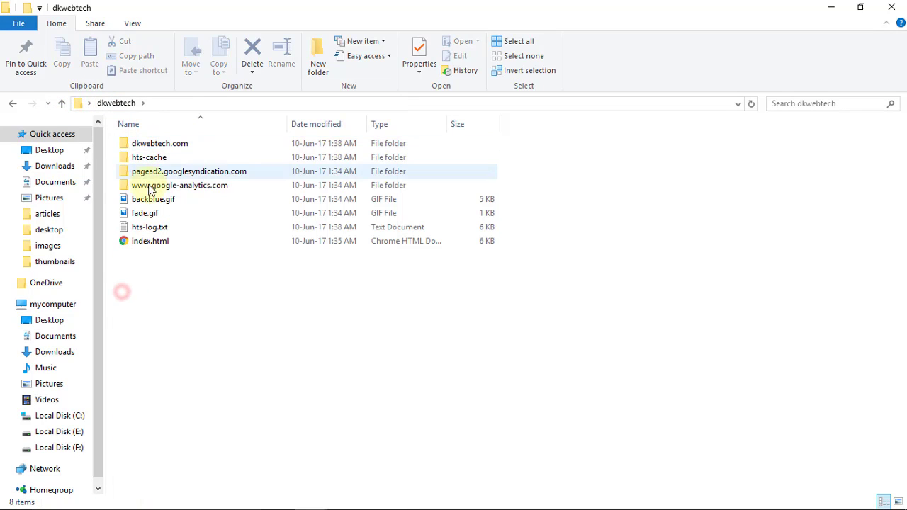
right_click(150, 146)
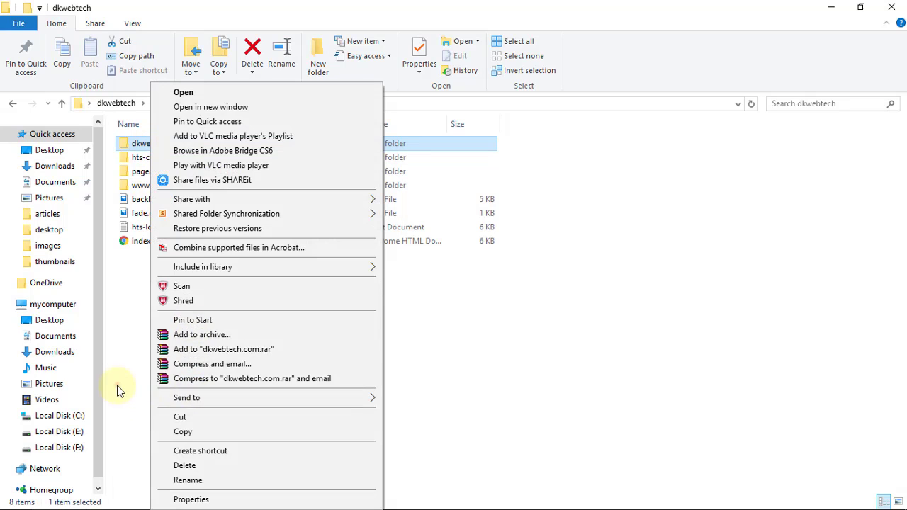
click(119, 390)
- Open the dkwebtech.com subfolder and look through its downloaded folders and HTML files
double_click(172, 143)
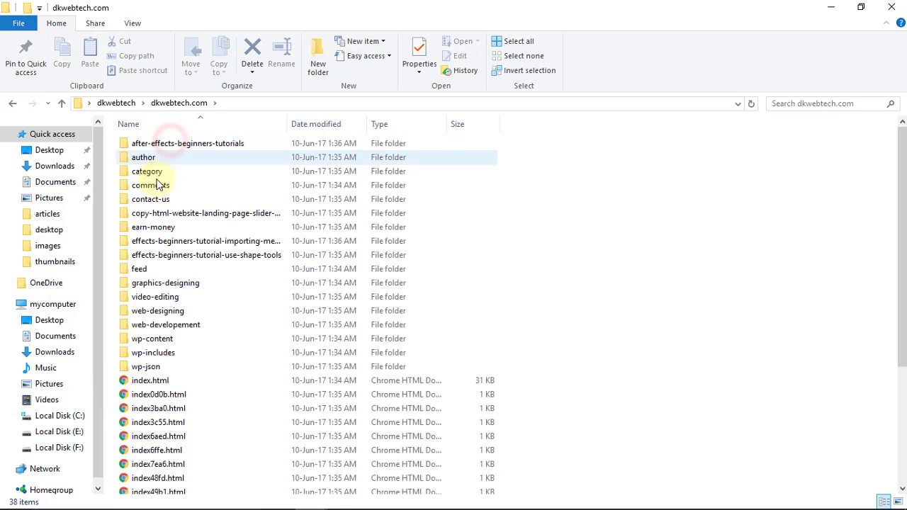
scroll(199, 312, down, 4)
- Switch back to Chrome and review the posts on the local copy of the Dkwebtech home page, ending at its header
mouse_move(462, 482)
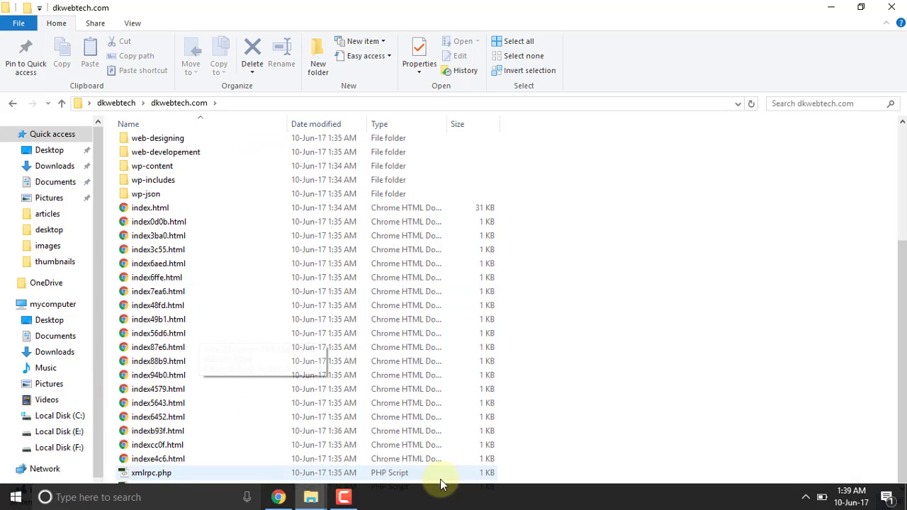
click(278, 499)
scroll(517, 203, down, 4)
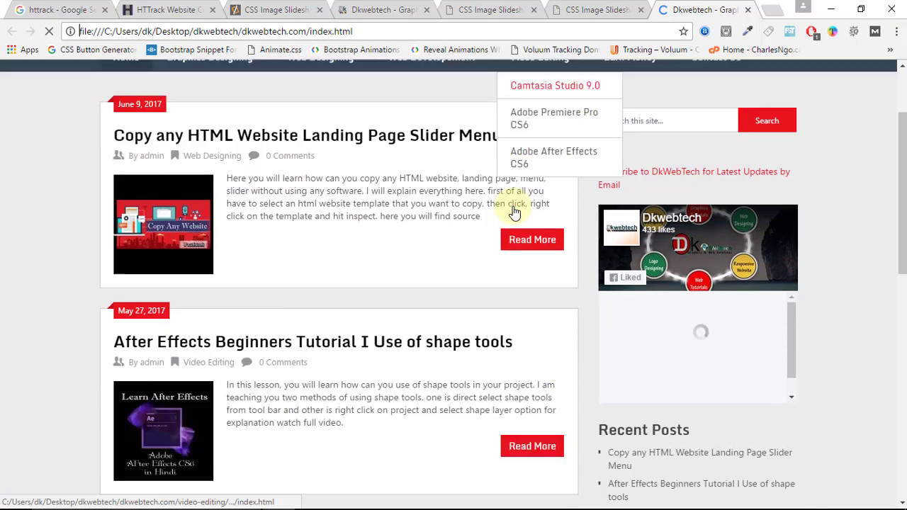
scroll(477, 248, down, 5)
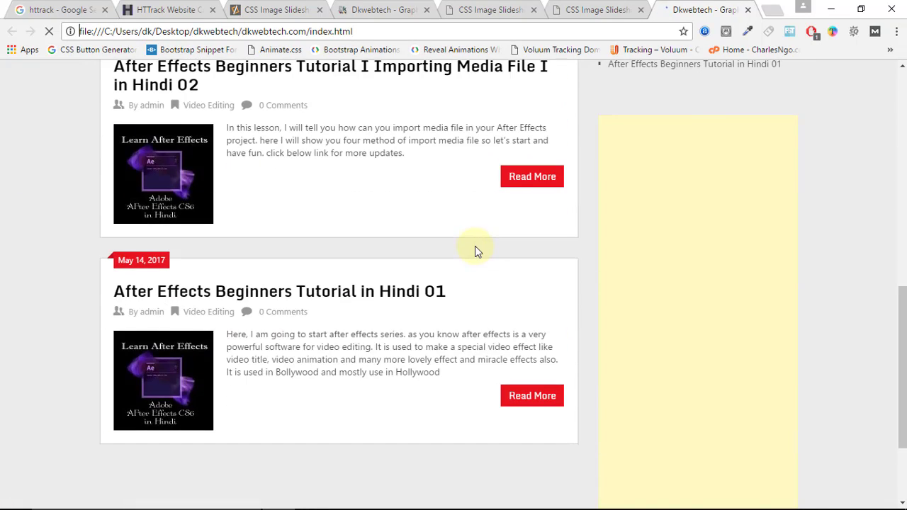
scroll(475, 246, up, 9)
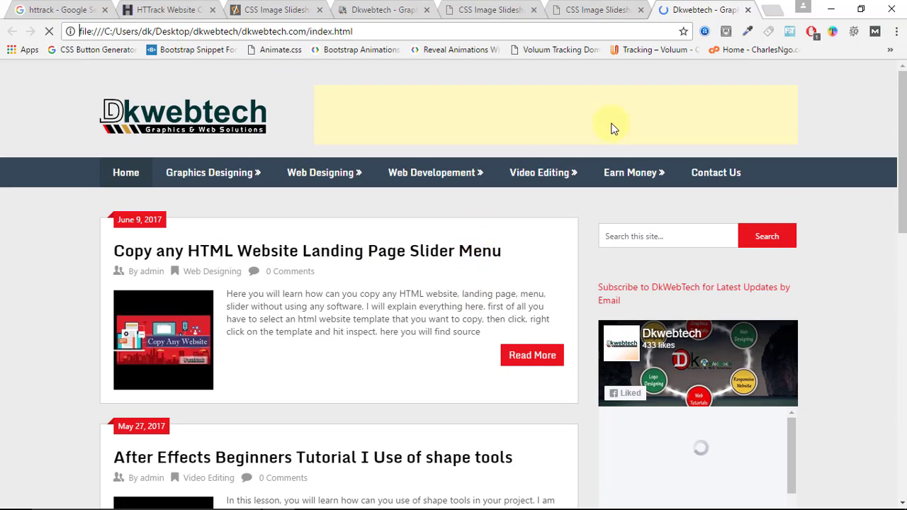